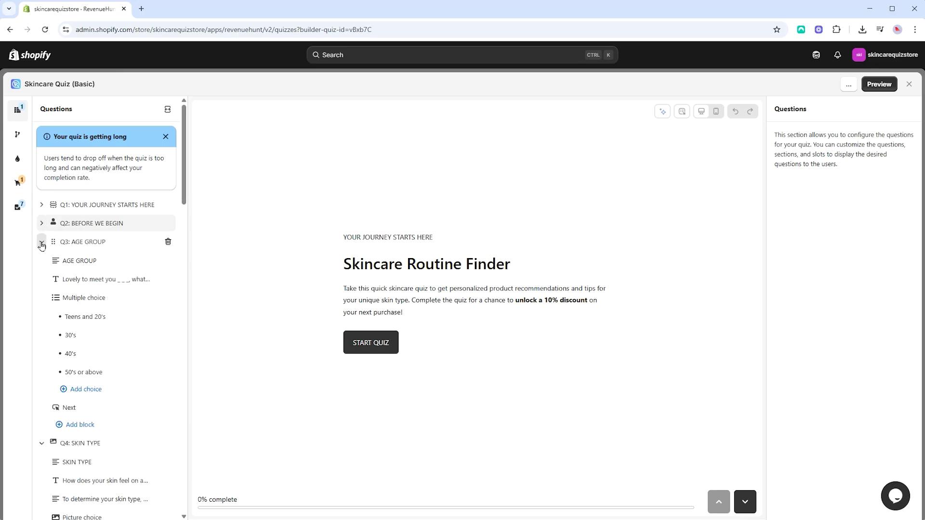
Collapse questions Q3 through Q11 in the question list so that only their headings show
{"action": "left_click", "coordinate": [41, 242]}
{"action": "left_click", "coordinate": [42, 260]}
{"action": "left_click", "coordinate": [42, 278]}
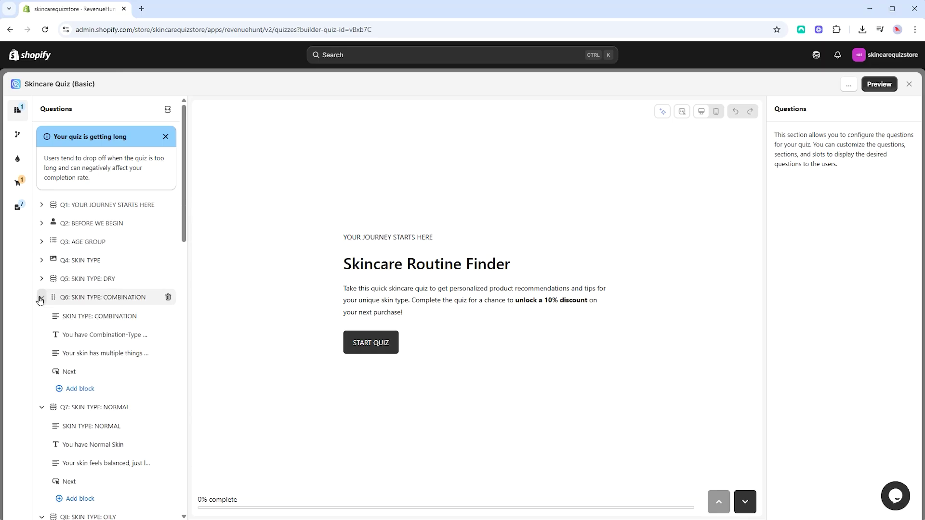
{"action": "left_click", "coordinate": [42, 297]}
{"action": "left_click", "coordinate": [41, 316]}
{"action": "left_click", "coordinate": [42, 334]}
{"action": "left_click", "coordinate": [42, 352]}
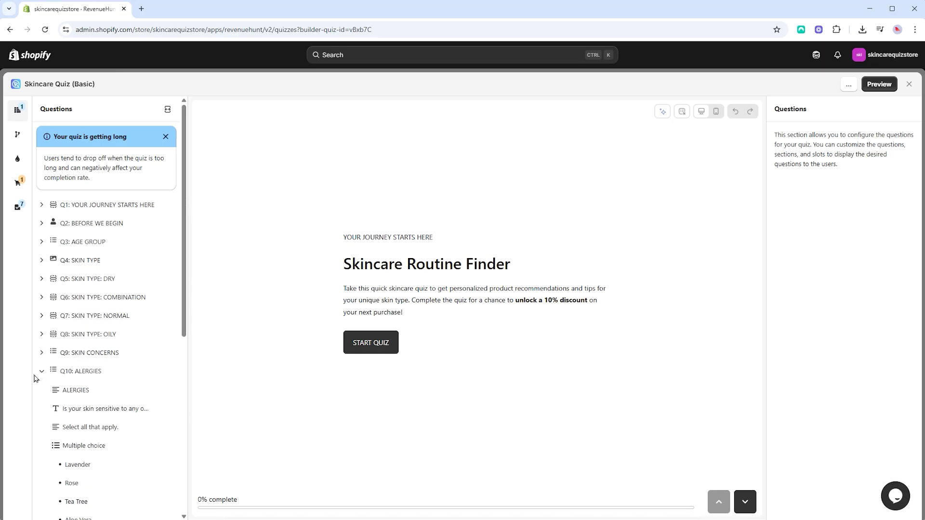
{"action": "left_click", "coordinate": [42, 370]}
{"action": "left_click", "coordinate": [42, 389]}
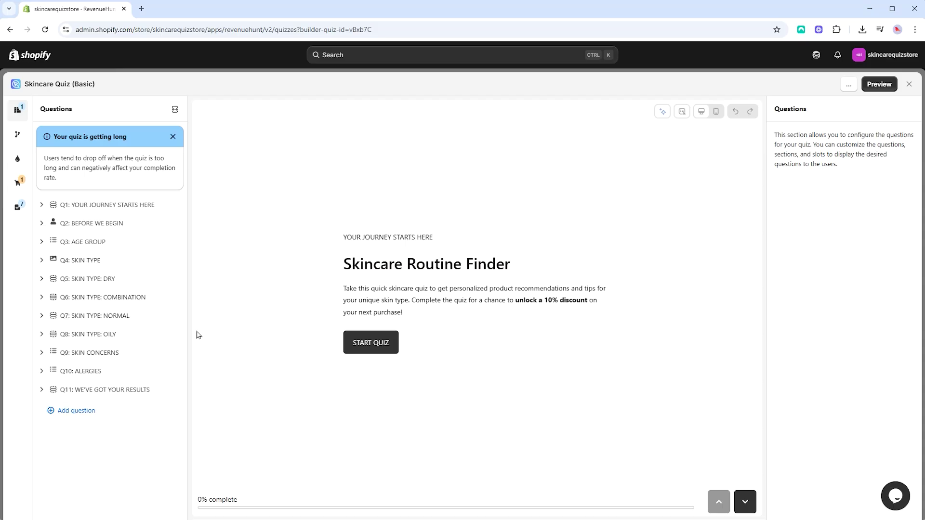
Examine the age group, skin type, skin concerns and allergies questions and their answer choices
{"action": "left_click", "coordinate": [123, 244]}
{"action": "left_click", "coordinate": [116, 263]}
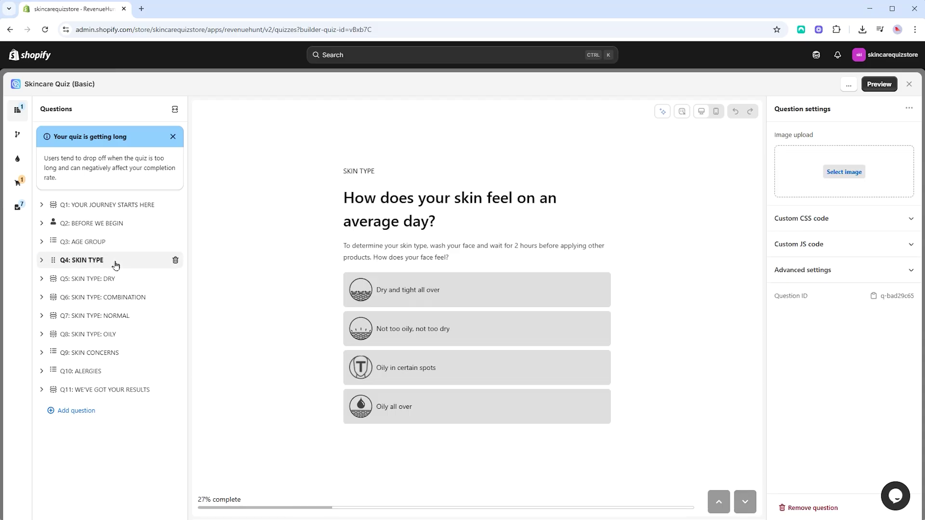
{"action": "left_click", "coordinate": [110, 353]}
{"action": "left_click", "coordinate": [111, 373]}
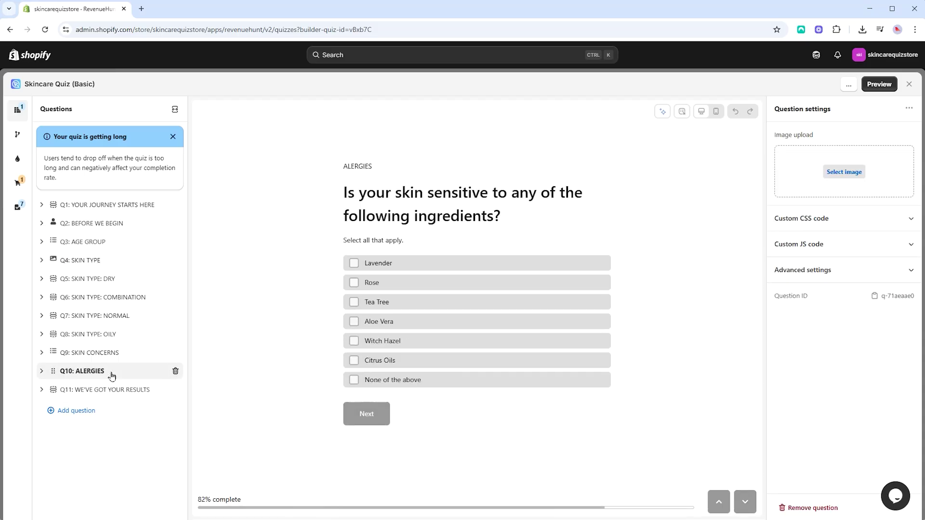
{"action": "left_click", "coordinate": [118, 243]}
{"action": "left_click", "coordinate": [121, 262]}
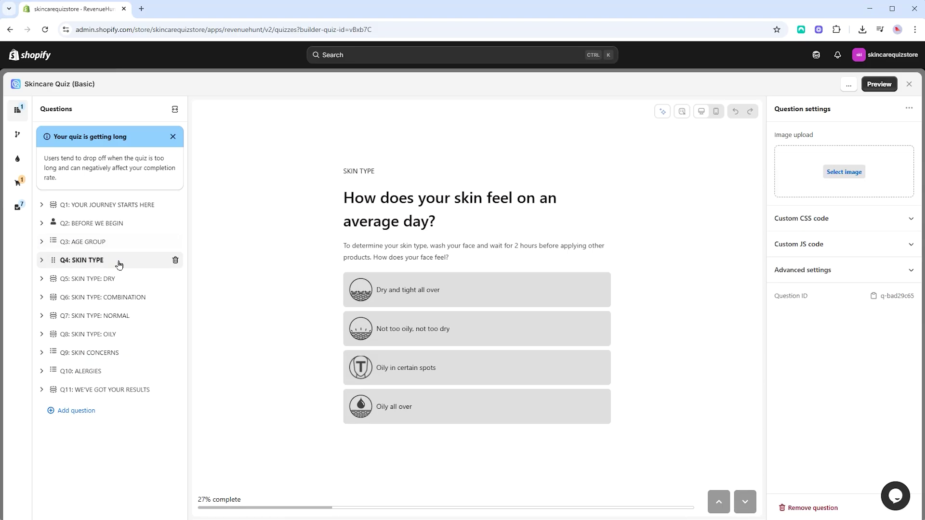
{"action": "left_click", "coordinate": [121, 375]}
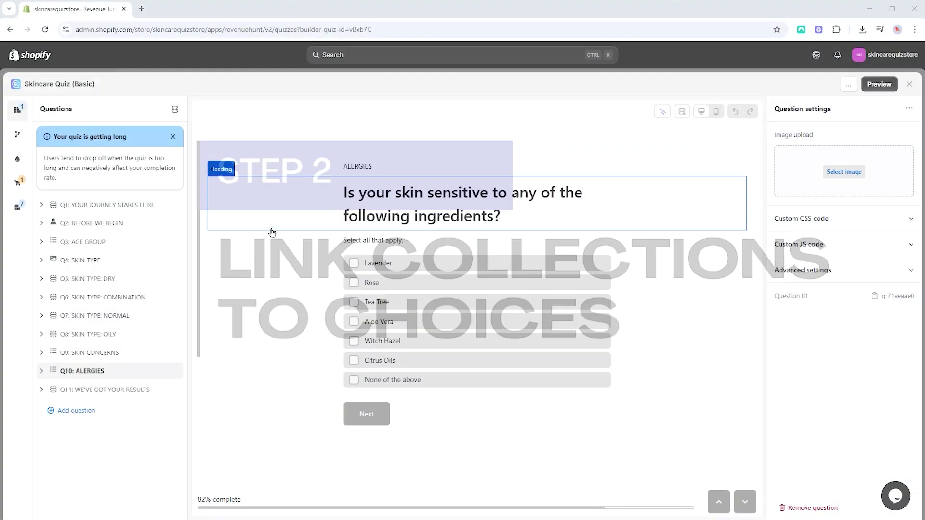
Expand the question list to full width and upvote the Teens collection for the "Teens and 20's" choice in the age group question
{"action": "left_click", "coordinate": [116, 244]}
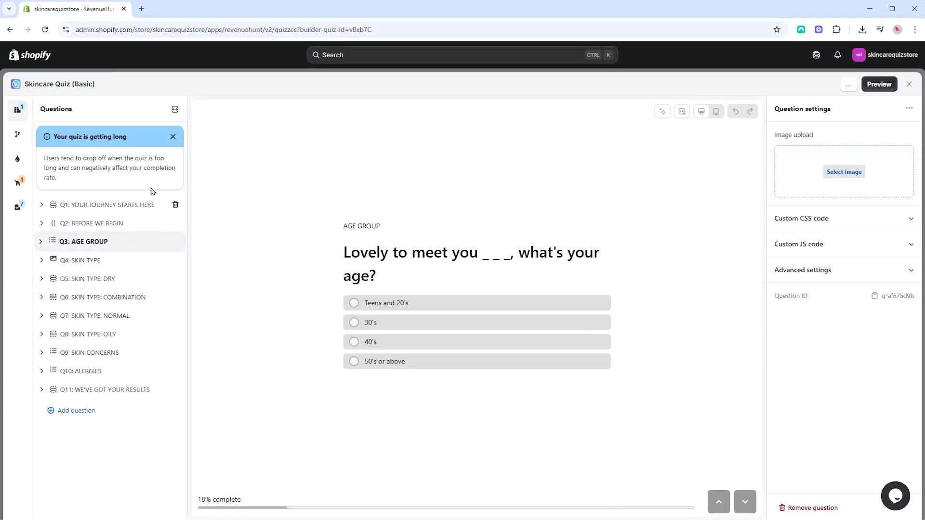
{"action": "left_click", "coordinate": [176, 112]}
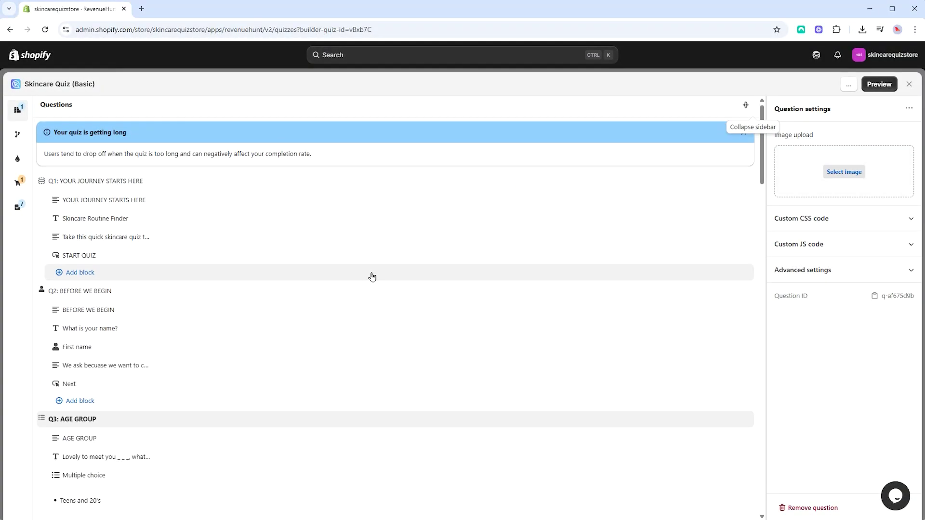
{"action": "scroll", "coordinate": [372, 276], "scroll_direction": "down", "scroll_amount": 5}
{"action": "scroll", "coordinate": [309, 215], "scroll_direction": "down", "scroll_amount": 1}
{"action": "left_click", "coordinate": [307, 216]}
{"action": "scroll", "coordinate": [307, 215], "scroll_direction": "up", "scroll_amount": 2}
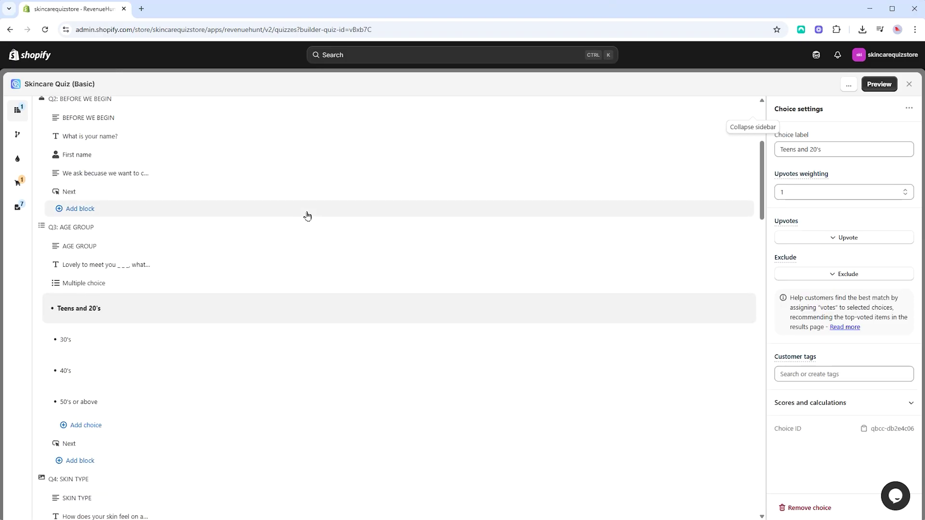
{"action": "left_click", "coordinate": [842, 243]}
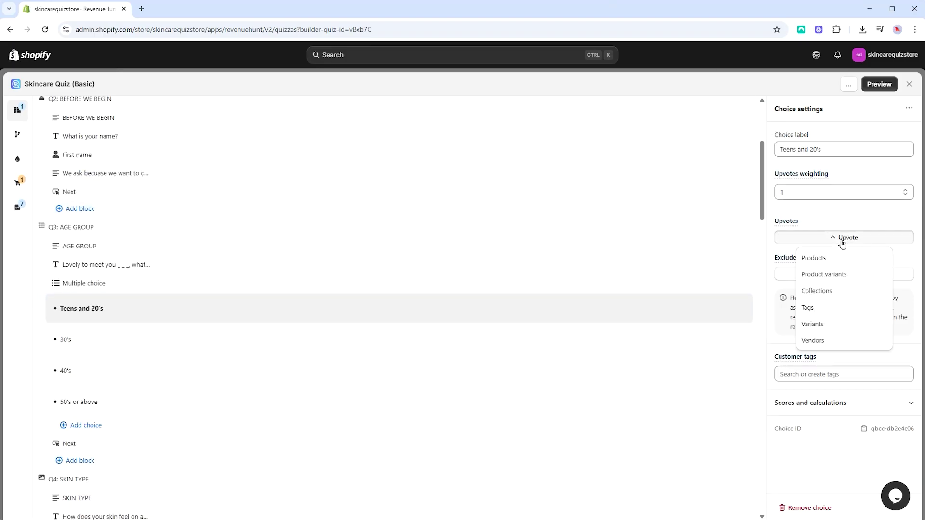
{"action": "left_click", "coordinate": [845, 292]}
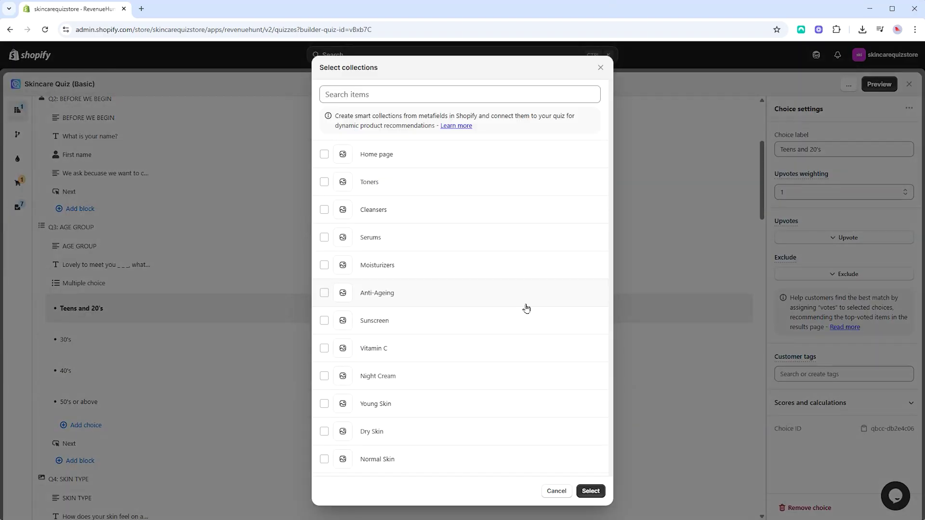
{"action": "scroll", "coordinate": [526, 308], "scroll_direction": "down", "scroll_amount": 5}
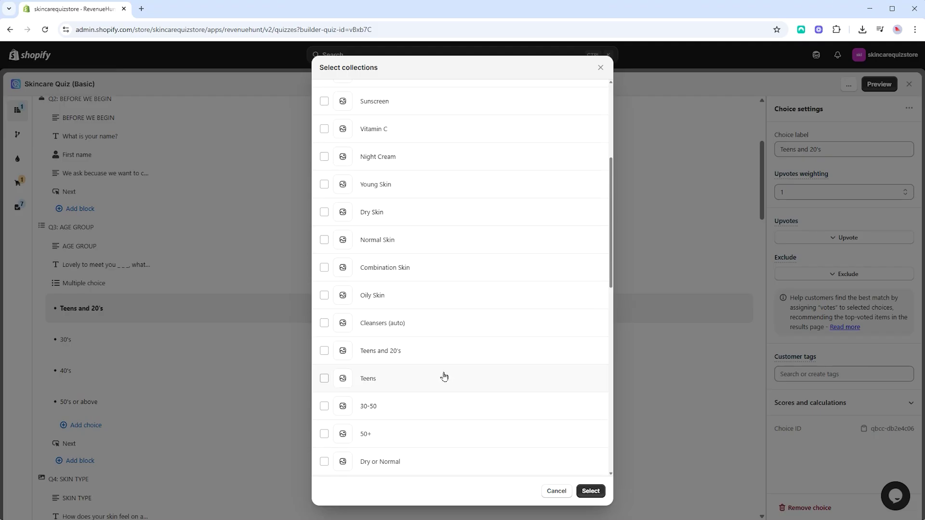
{"action": "left_click", "coordinate": [590, 491]}
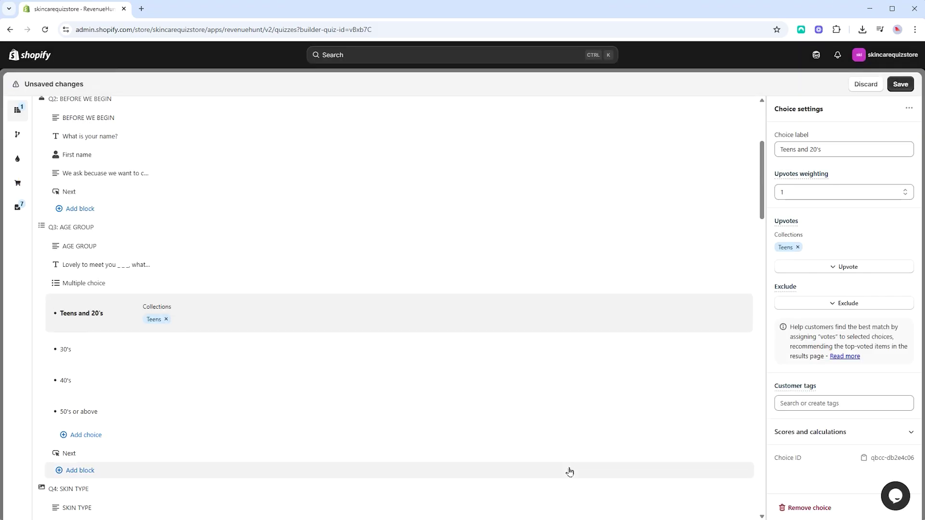
Upvote the 30-50 collection for the "30's" choice in the age group question
{"action": "left_click", "coordinate": [309, 350]}
{"action": "left_click", "coordinate": [876, 271]}
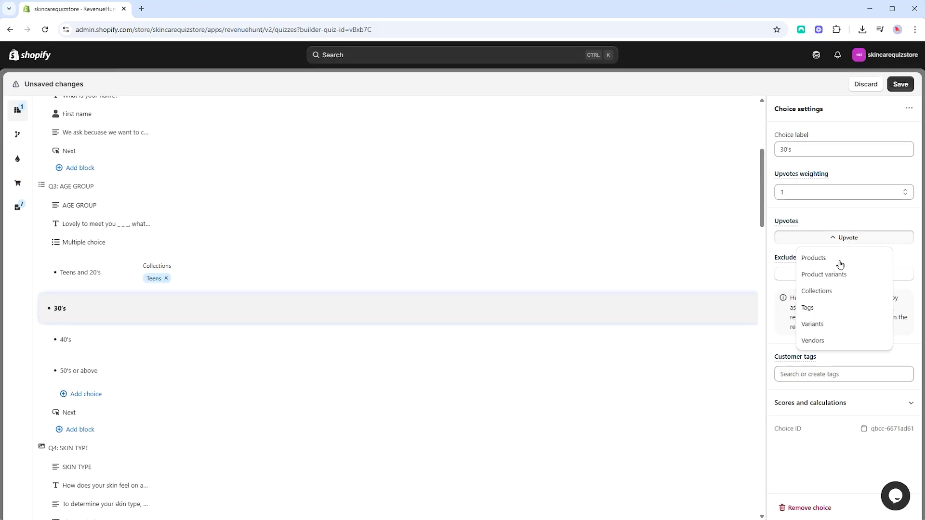
{"action": "left_click", "coordinate": [845, 291]}
{"action": "scroll", "coordinate": [449, 333], "scroll_direction": "down", "scroll_amount": 5}
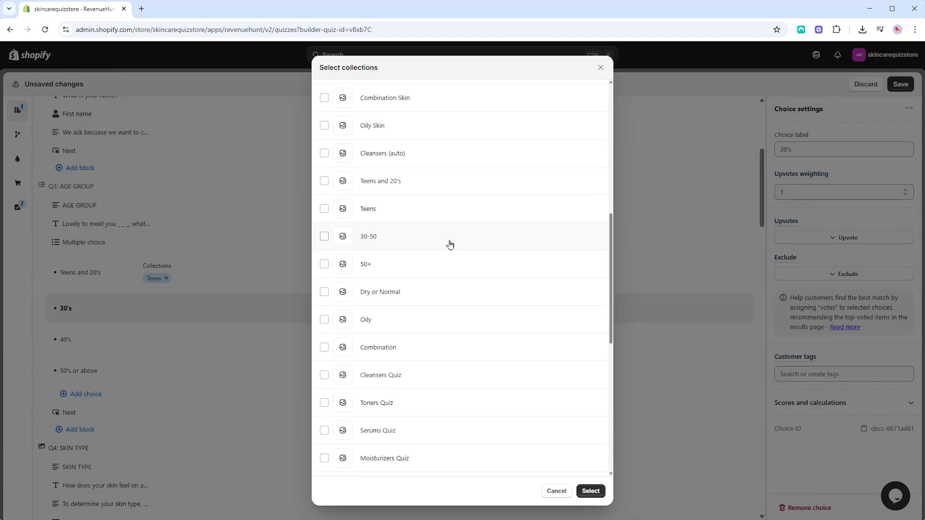
{"action": "left_click", "coordinate": [595, 496]}
Upvote the 30-50 collection for the "40's" choice in the age group question
{"action": "left_click", "coordinate": [243, 356]}
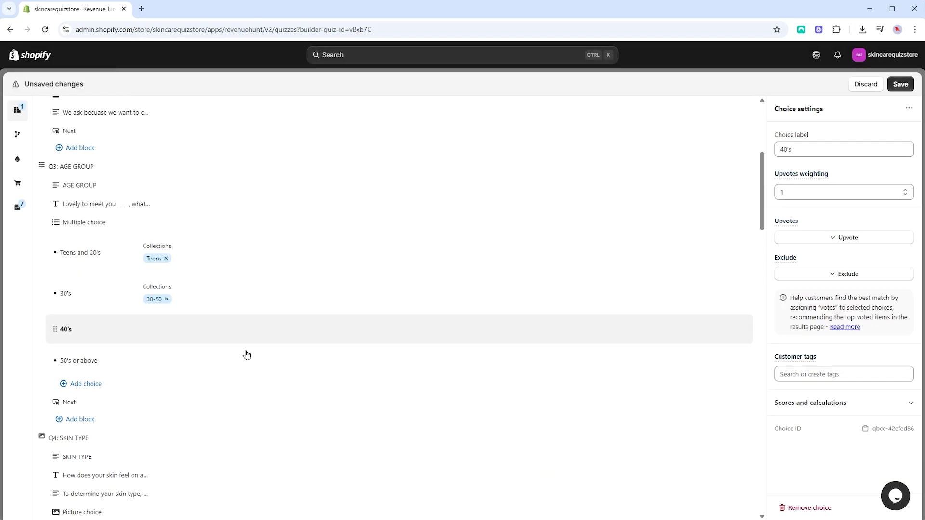
{"action": "left_click", "coordinate": [842, 240]}
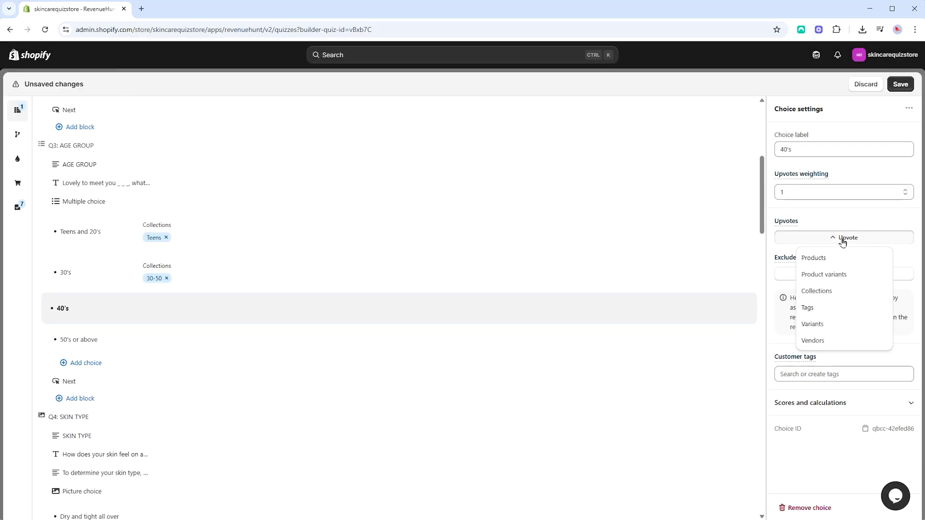
{"action": "left_click", "coordinate": [814, 291]}
{"action": "scroll", "coordinate": [410, 252], "scroll_direction": "down", "scroll_amount": 3}
{"action": "scroll", "coordinate": [415, 293], "scroll_direction": "down", "scroll_amount": 2}
{"action": "left_click", "coordinate": [445, 406]}
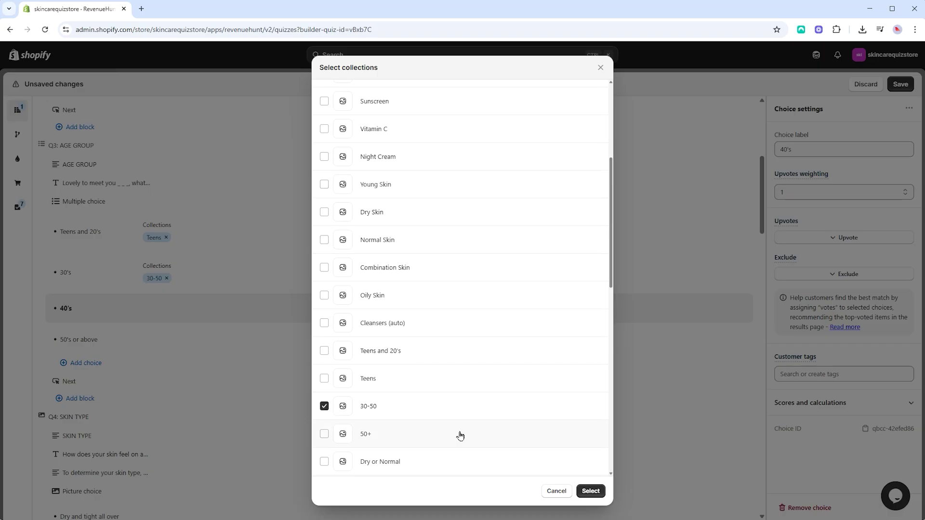
{"action": "left_click", "coordinate": [580, 497]}
Upvote the 50+ collection for the "50's or above" choice in the age group question
{"action": "left_click", "coordinate": [217, 355]}
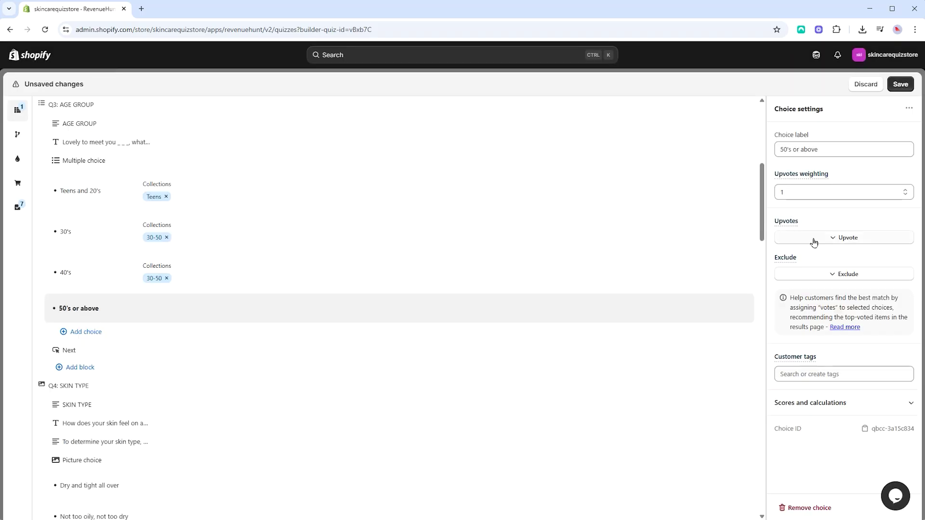
{"action": "left_click", "coordinate": [815, 240]}
{"action": "left_click", "coordinate": [819, 291]}
{"action": "scroll", "coordinate": [406, 268], "scroll_direction": "down", "scroll_amount": 5}
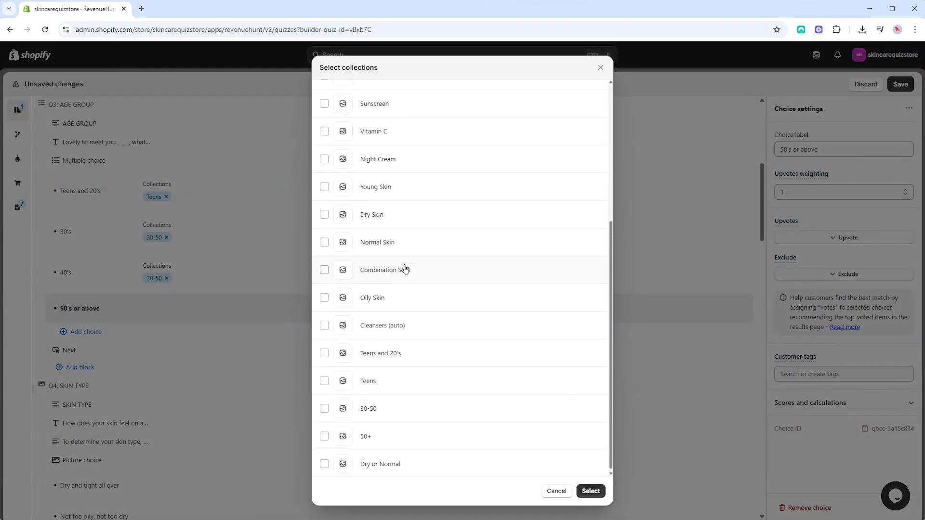
{"action": "left_click", "coordinate": [590, 491]}
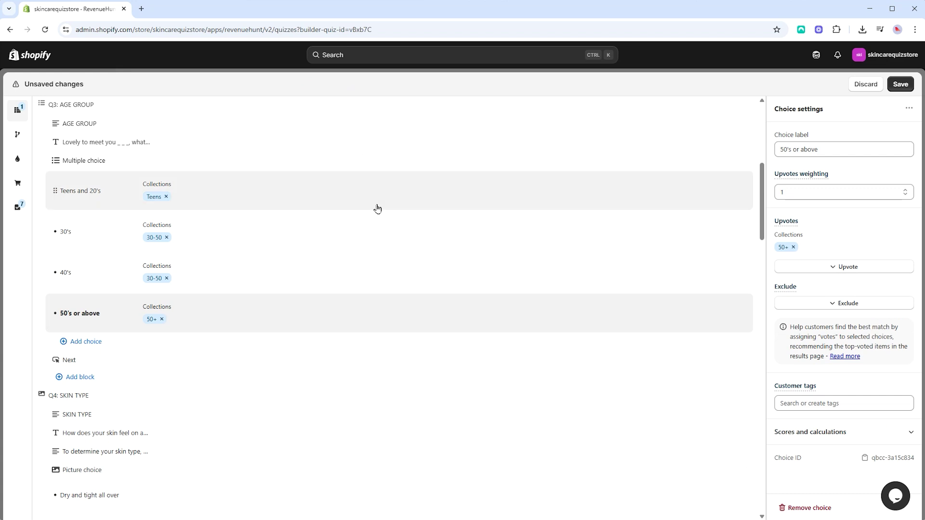
Upvote the Dry Skin collection for the "Dry and tight all over" choice in the skin type question
{"action": "scroll", "coordinate": [378, 208], "scroll_direction": "down", "scroll_amount": 6}
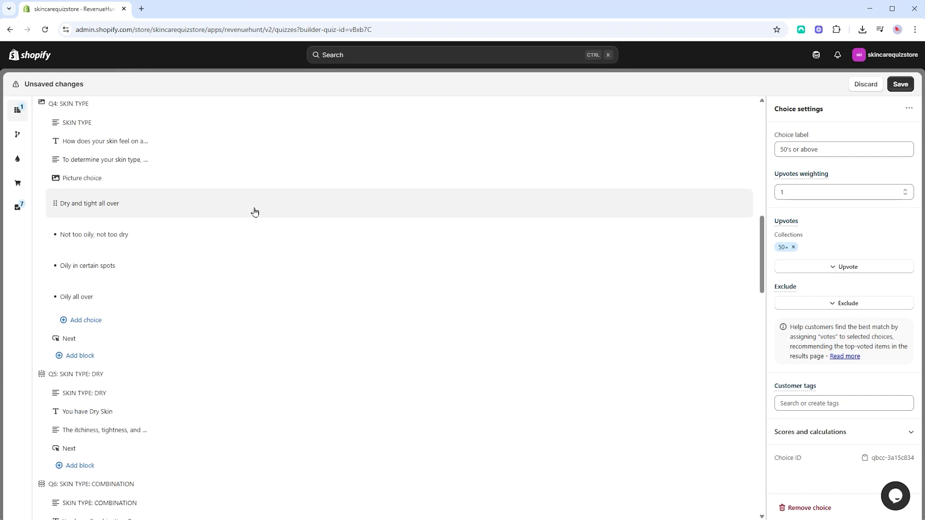
{"action": "left_click", "coordinate": [255, 212]}
{"action": "scroll", "coordinate": [821, 414], "scroll_direction": "down", "scroll_amount": 3}
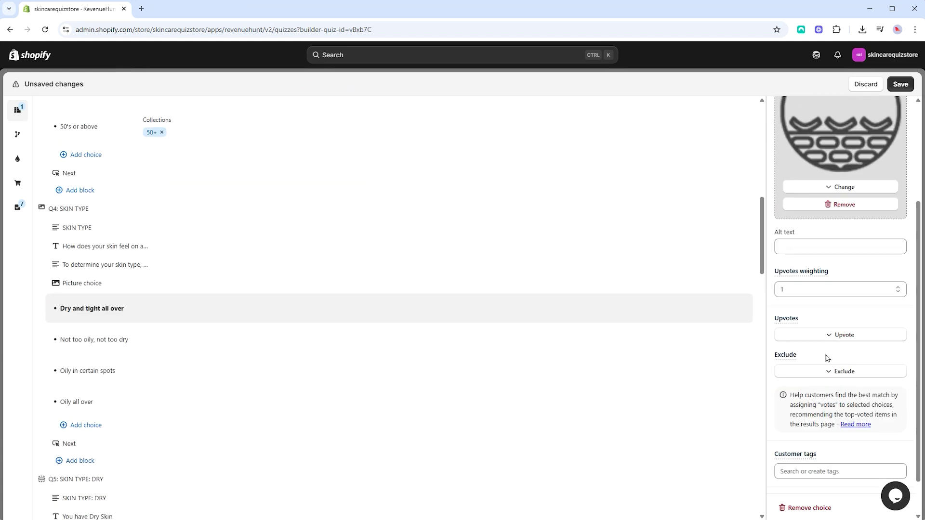
{"action": "left_click", "coordinate": [834, 336]}
{"action": "left_click", "coordinate": [823, 387]}
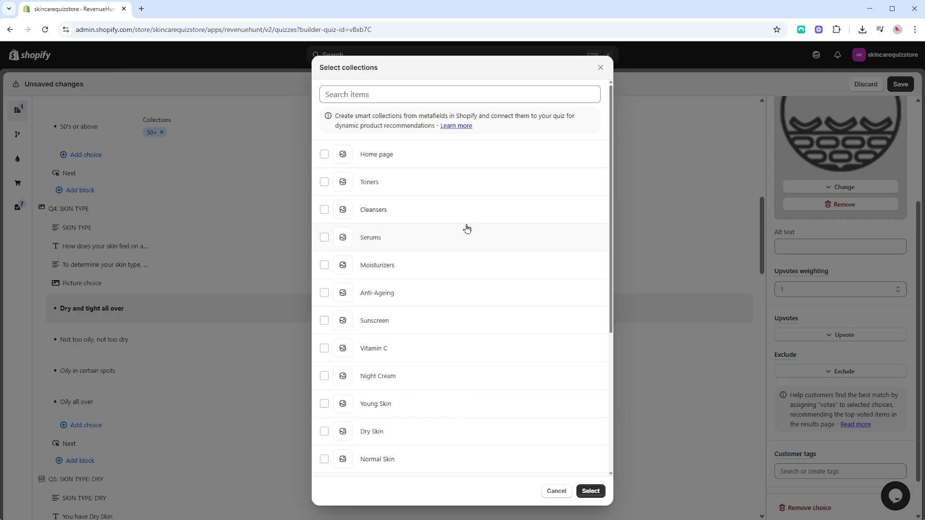
{"action": "scroll", "coordinate": [467, 227], "scroll_direction": "down", "scroll_amount": 3}
{"action": "left_click", "coordinate": [423, 332]}
{"action": "left_click", "coordinate": [589, 492]}
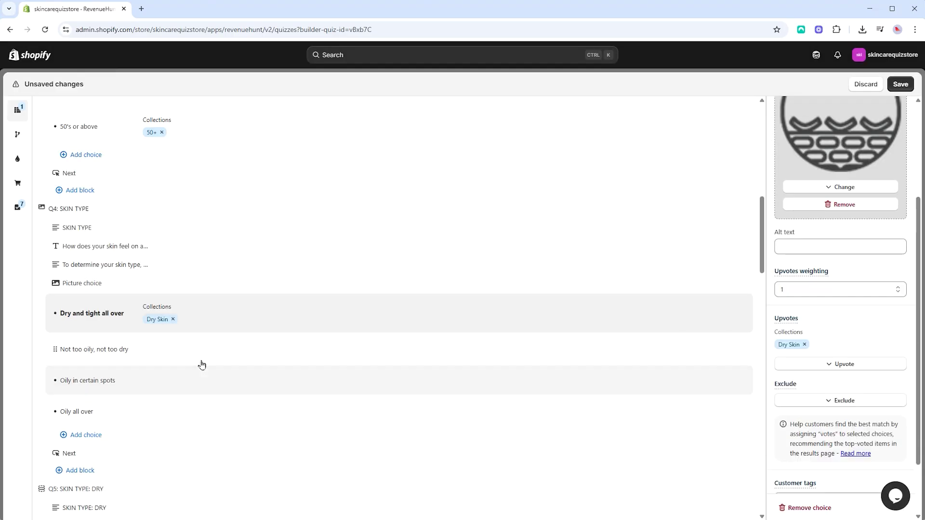
Upvote the Normal Skin collection for the "Not too oily, not too dry" choice in the skin type question
{"action": "left_click", "coordinate": [204, 352]}
{"action": "left_click", "coordinate": [831, 335]}
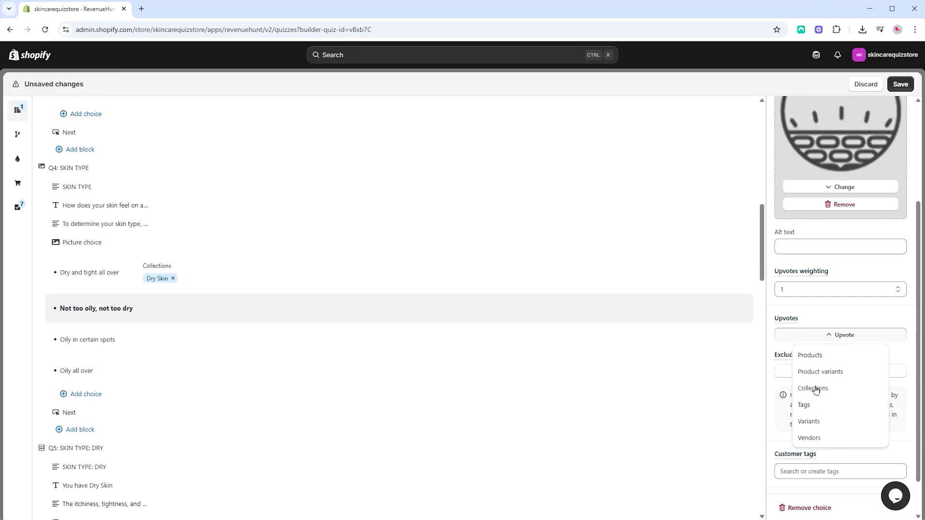
{"action": "left_click", "coordinate": [815, 389]}
{"action": "scroll", "coordinate": [461, 267], "scroll_direction": "down", "scroll_amount": 3}
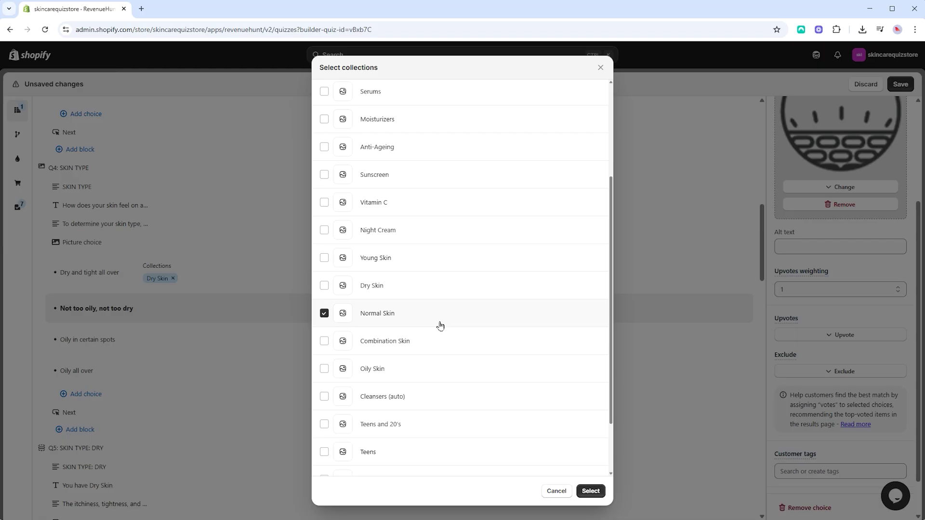
{"action": "left_click", "coordinate": [591, 491]}
Upvote the Combination Skin collection for the "Oily in certain spots" choice in the skin type question
{"action": "left_click", "coordinate": [238, 350]}
{"action": "left_click", "coordinate": [838, 336]}
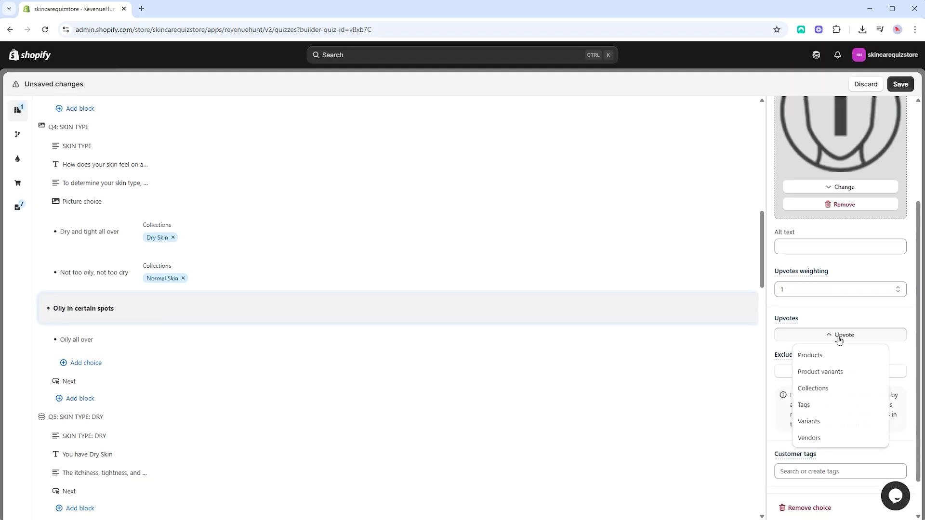
{"action": "left_click", "coordinate": [819, 389]}
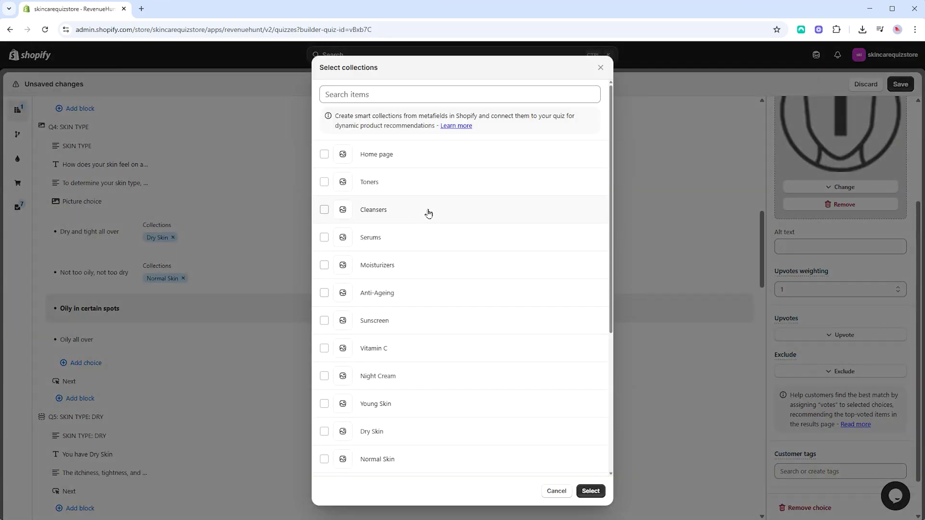
{"action": "scroll", "coordinate": [428, 217], "scroll_direction": "down", "scroll_amount": 5}
{"action": "left_click", "coordinate": [421, 270]}
{"action": "left_click", "coordinate": [591, 491]}
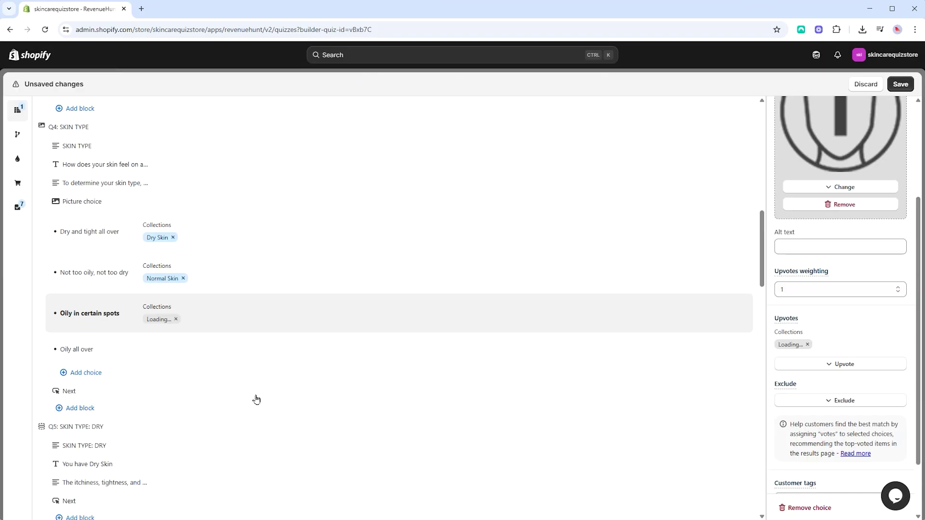
Upvote the Oily Skin collection for the "Oily all over" choice in the skin type question
{"action": "left_click", "coordinate": [239, 354]}
{"action": "left_click", "coordinate": [839, 335]}
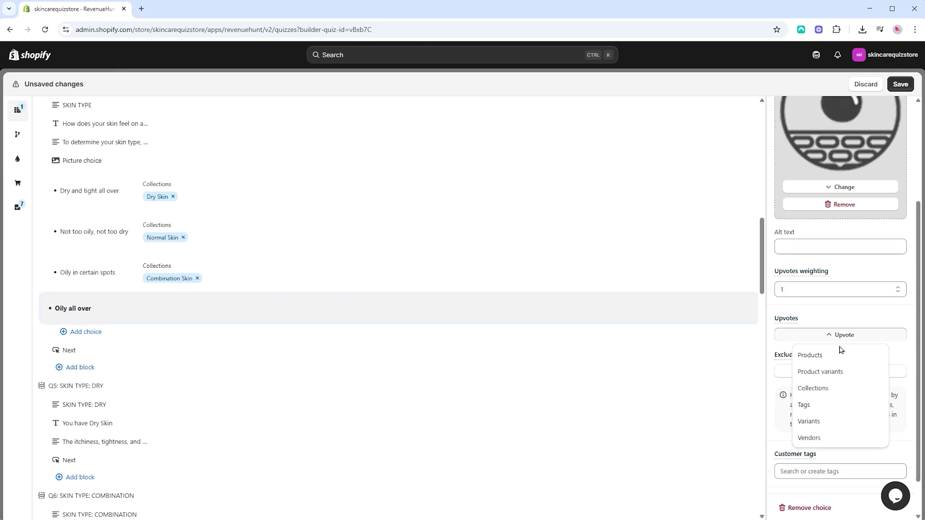
{"action": "left_click", "coordinate": [821, 395]}
{"action": "scroll", "coordinate": [429, 196], "scroll_direction": "down", "scroll_amount": 5}
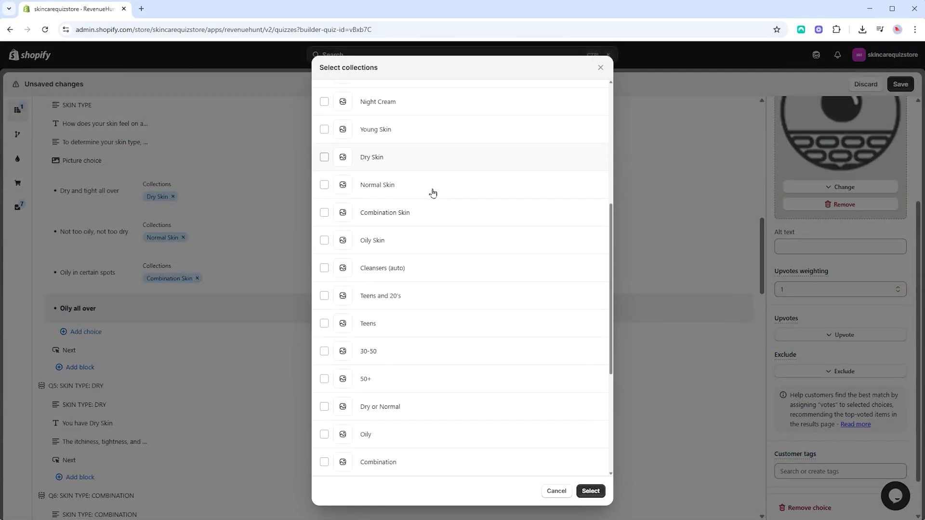
{"action": "scroll", "coordinate": [432, 193], "scroll_direction": "down", "scroll_amount": 1}
{"action": "left_click", "coordinate": [416, 217]}
{"action": "left_click", "coordinate": [589, 490]}
{"action": "scroll", "coordinate": [354, 212], "scroll_direction": "up", "scroll_amount": 7}
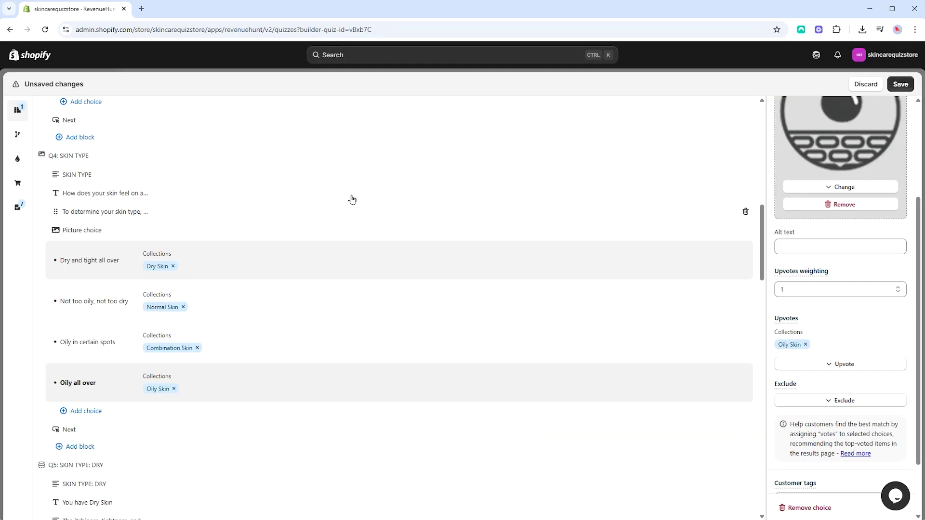
{"action": "scroll", "coordinate": [355, 255], "scroll_direction": "down", "scroll_amount": 6}
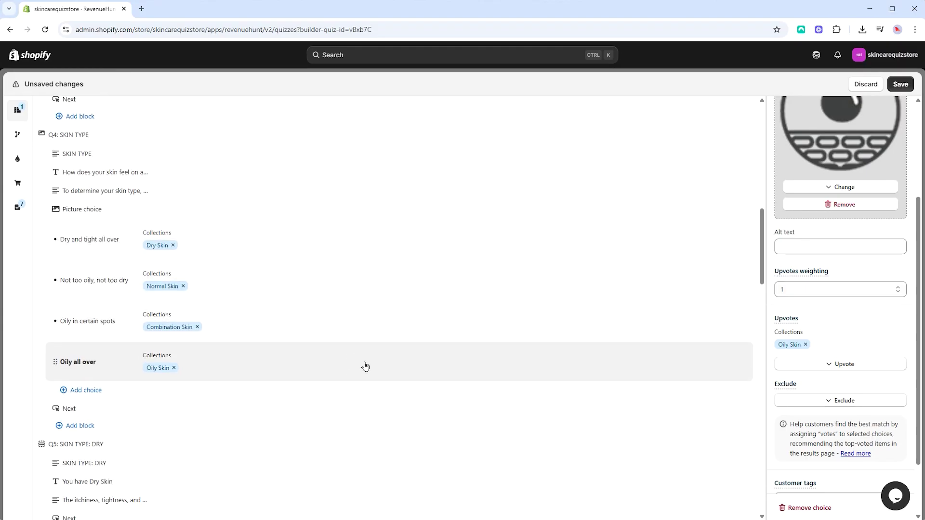
Exclude the Aloe Soothing Toner product for the "Aloe Vera" choice in the allergies question and save the quiz
{"action": "scroll", "coordinate": [365, 366], "scroll_direction": "down", "scroll_amount": 15}
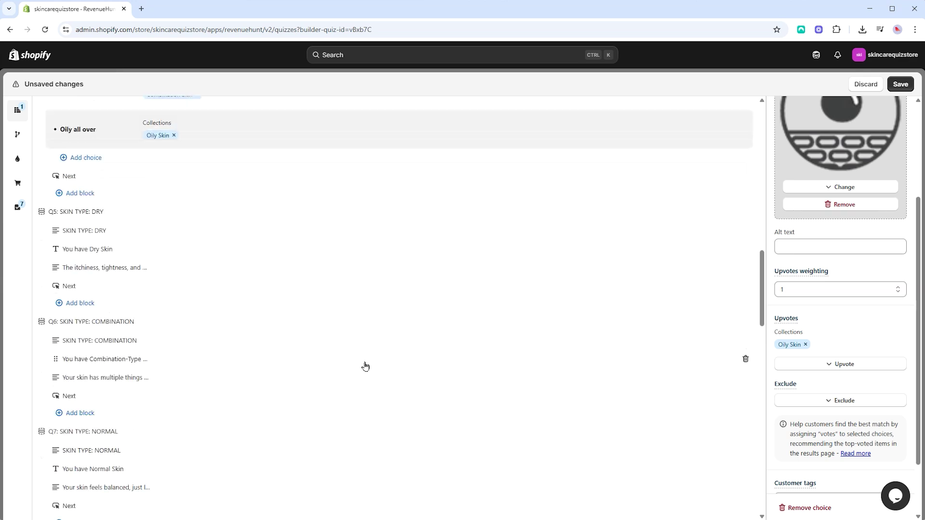
{"action": "scroll", "coordinate": [365, 366], "scroll_direction": "down", "scroll_amount": 6}
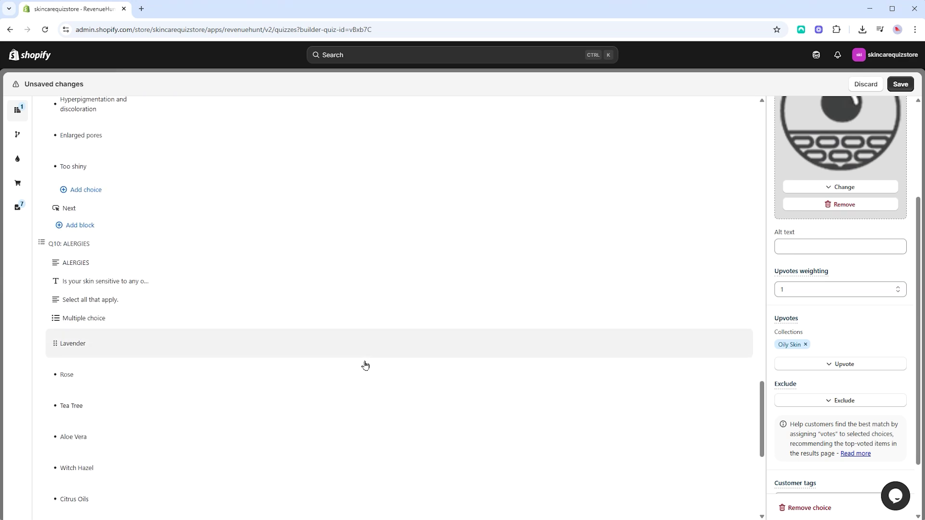
{"action": "scroll", "coordinate": [185, 173], "scroll_direction": "up", "scroll_amount": 1}
{"action": "left_click", "coordinate": [185, 168]}
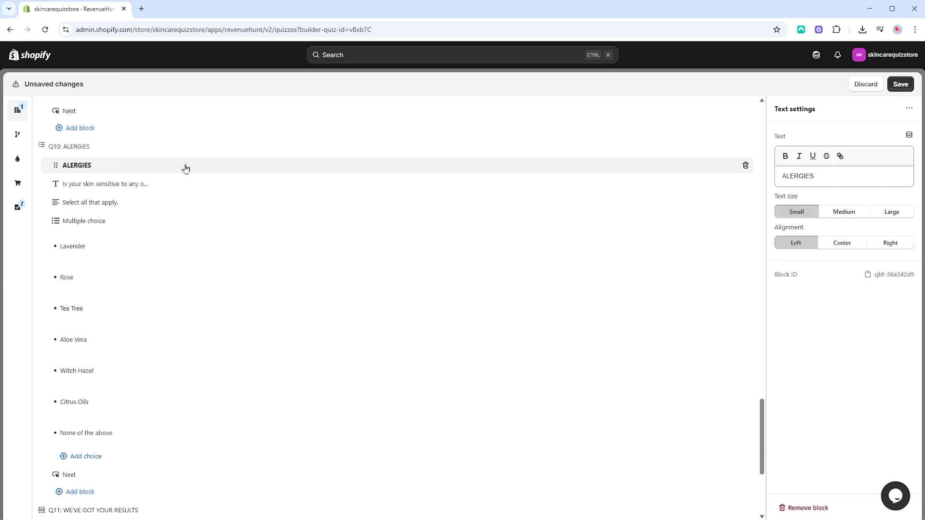
{"action": "left_click", "coordinate": [143, 338]}
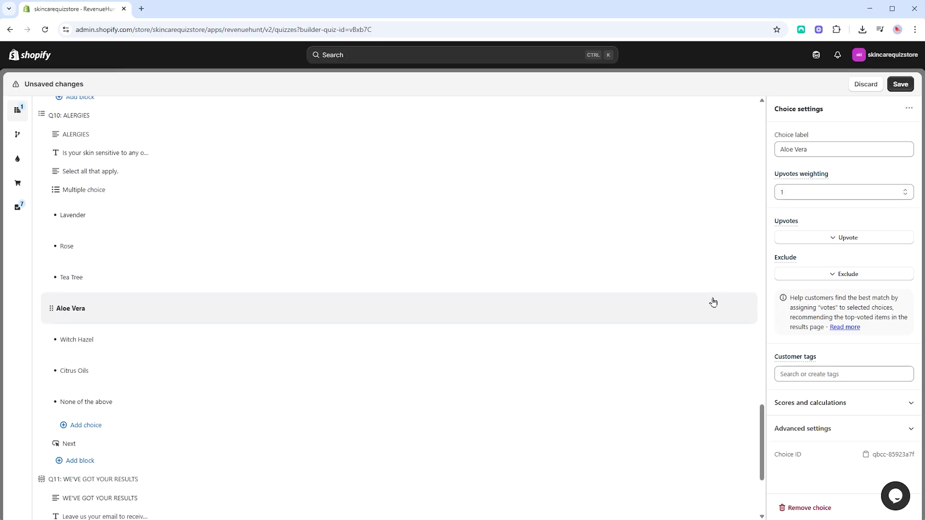
{"action": "left_click", "coordinate": [837, 274]}
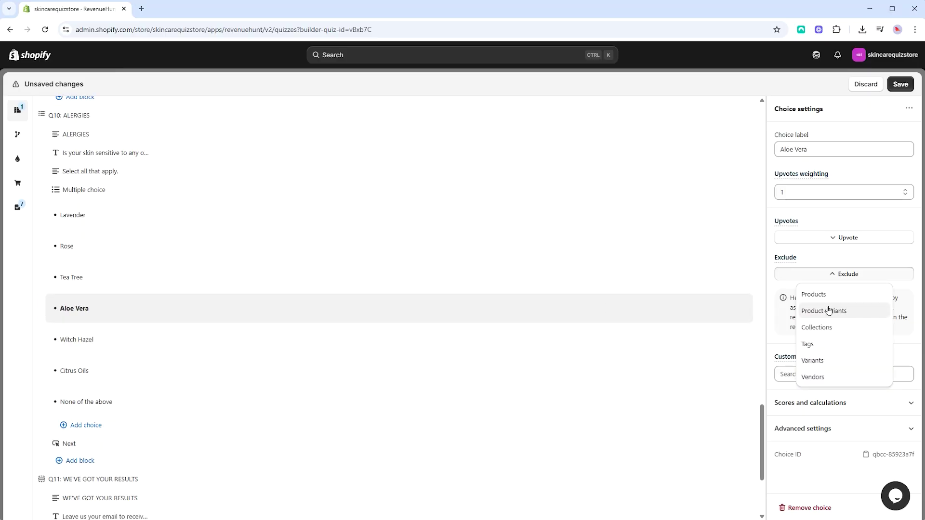
{"action": "left_click", "coordinate": [819, 292]}
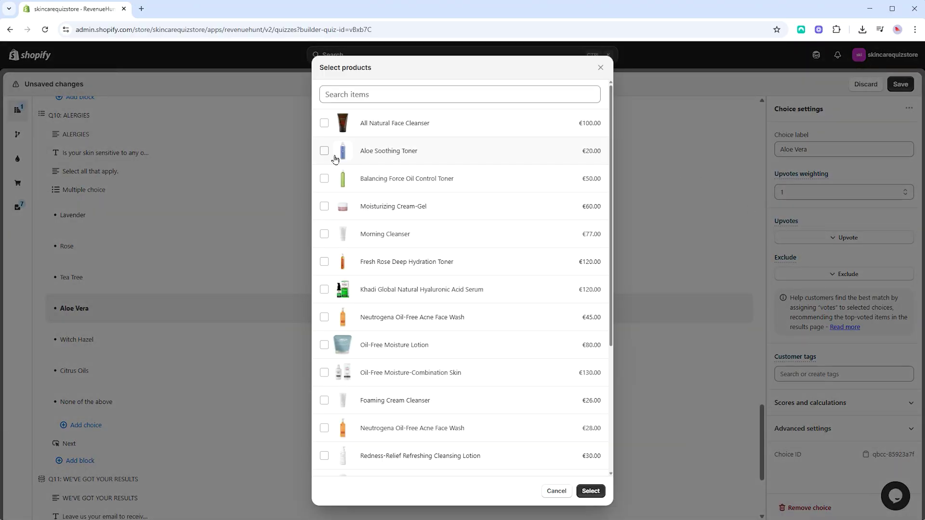
{"action": "left_click", "coordinate": [590, 491]}
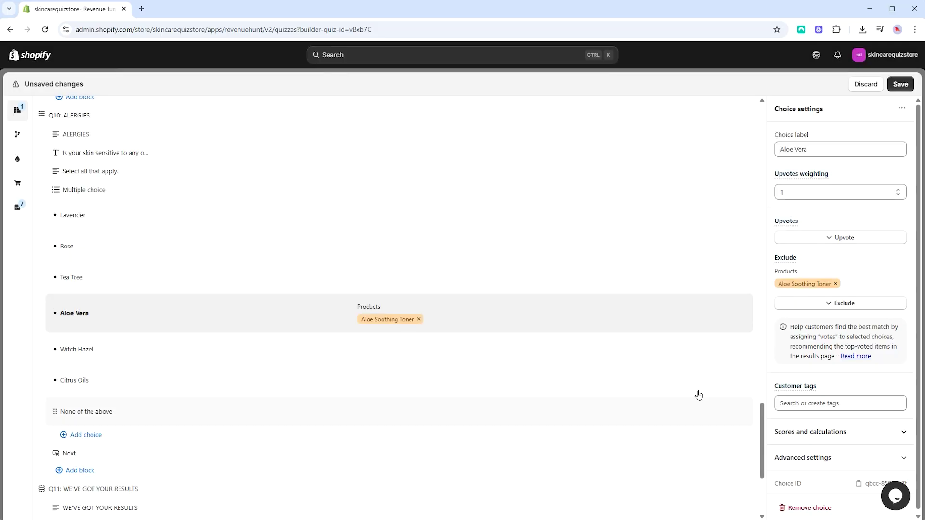
{"action": "left_click", "coordinate": [897, 86]}
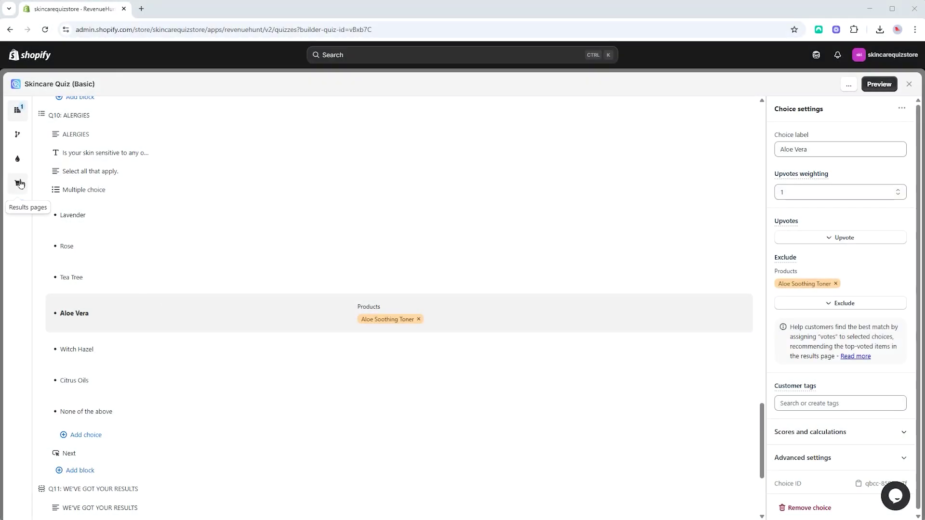
Delete the Products block with its cleanser, toner, serum and moisturizer slots from the results page
{"action": "left_click", "coordinate": [20, 185]}
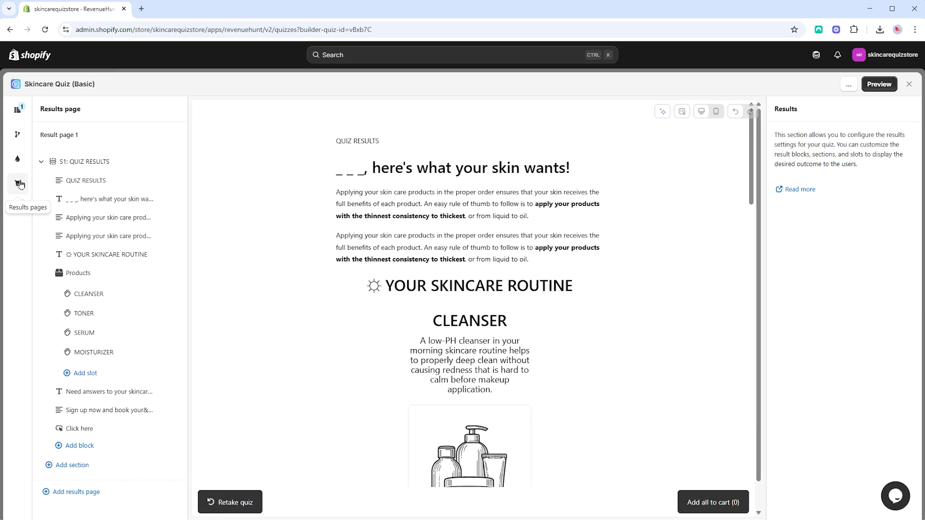
{"action": "left_click", "coordinate": [114, 280]}
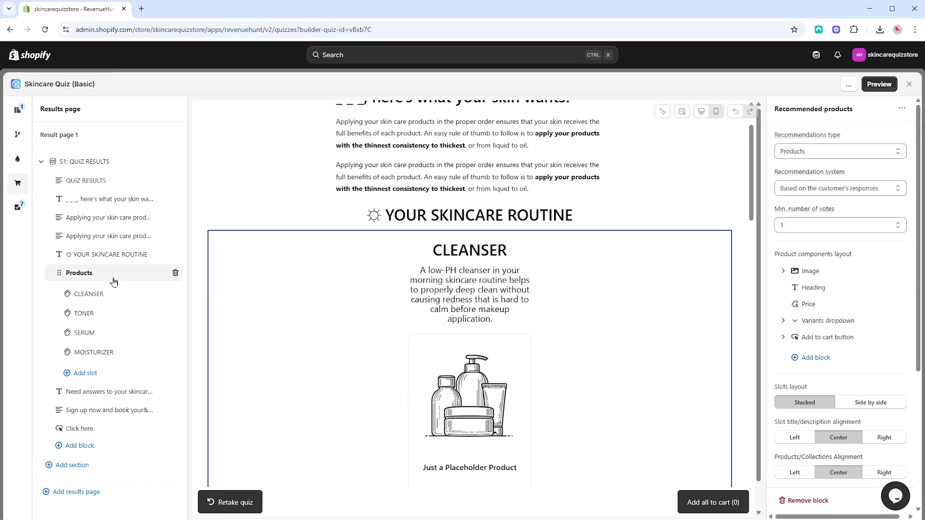
{"action": "left_click", "coordinate": [115, 294]}
{"action": "left_click", "coordinate": [109, 314]}
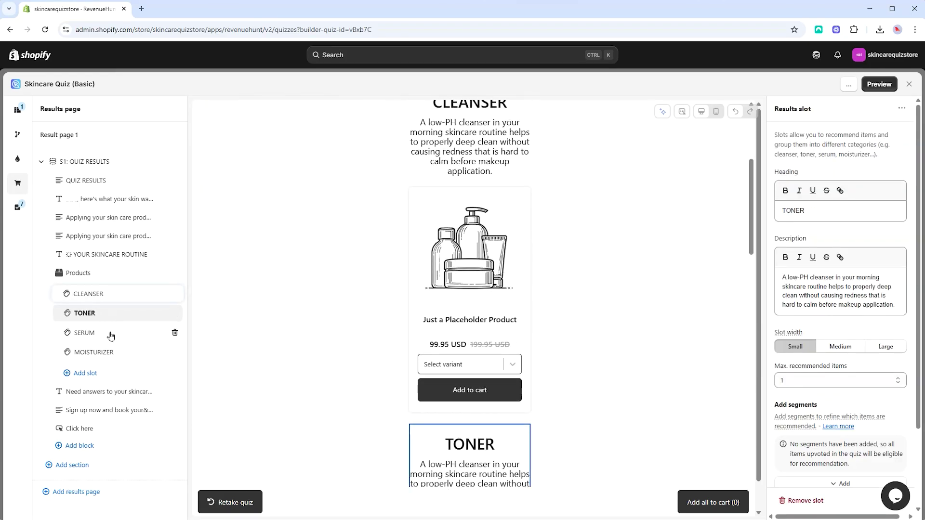
{"action": "left_click", "coordinate": [109, 332]}
{"action": "left_click", "coordinate": [115, 352]}
{"action": "left_click", "coordinate": [136, 277]}
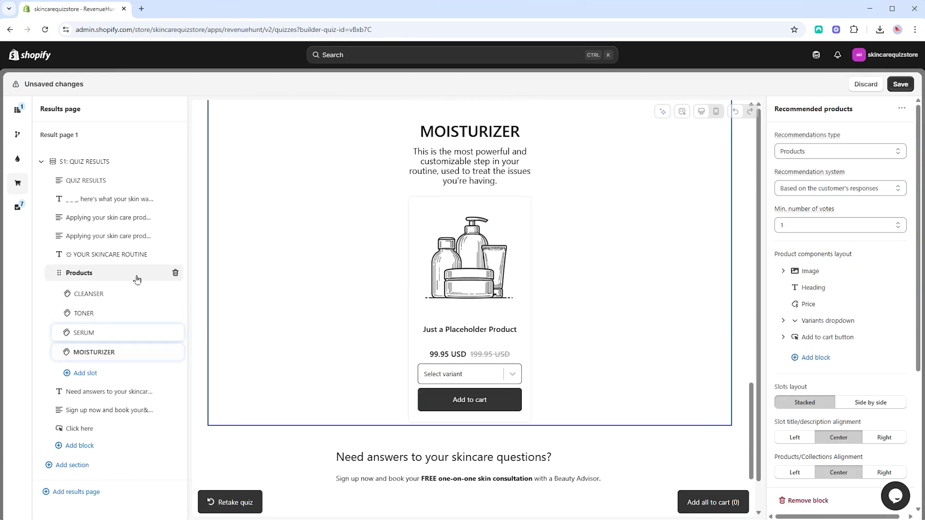
{"action": "left_click", "coordinate": [176, 274]}
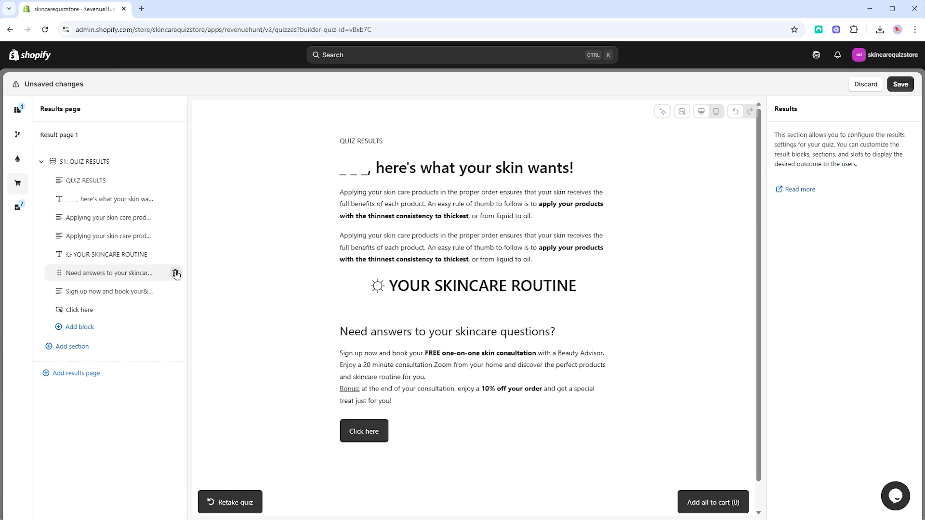
Add a new Products block to the quiz results section and set Slot 1 to recommend at most 3 items
{"action": "left_click", "coordinate": [146, 333]}
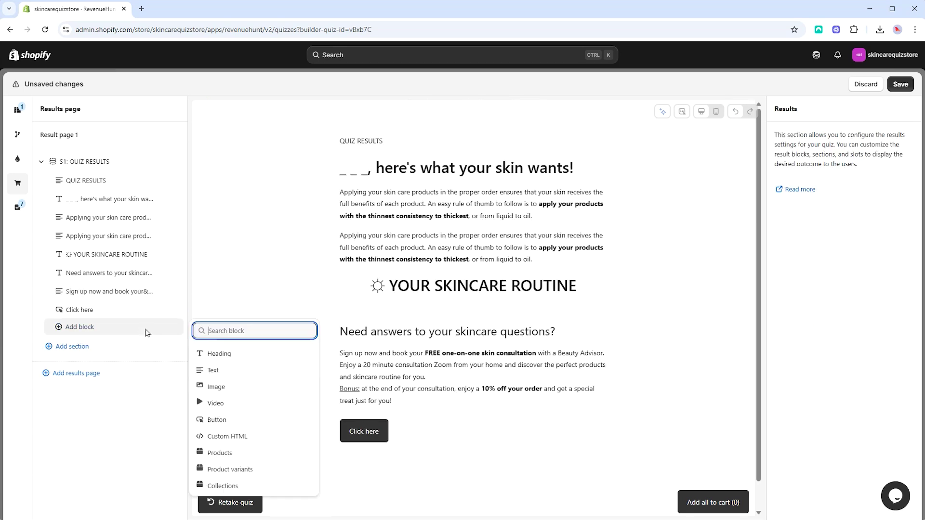
{"action": "left_click", "coordinate": [220, 453]}
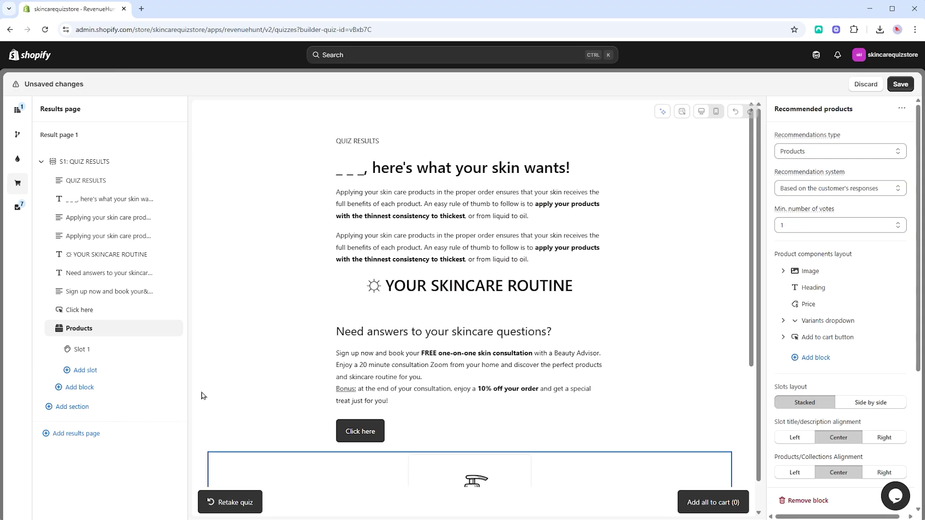
{"action": "left_click", "coordinate": [146, 355]}
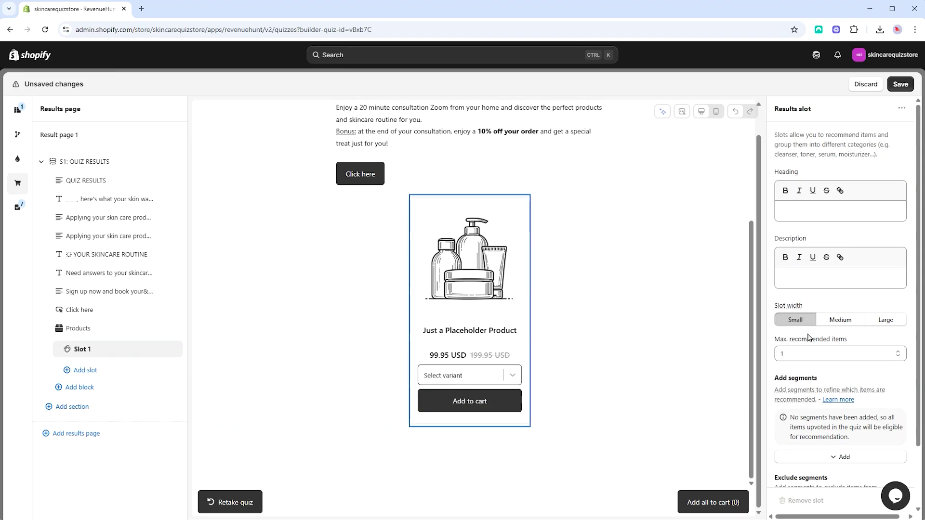
{"action": "left_click", "coordinate": [833, 361]}
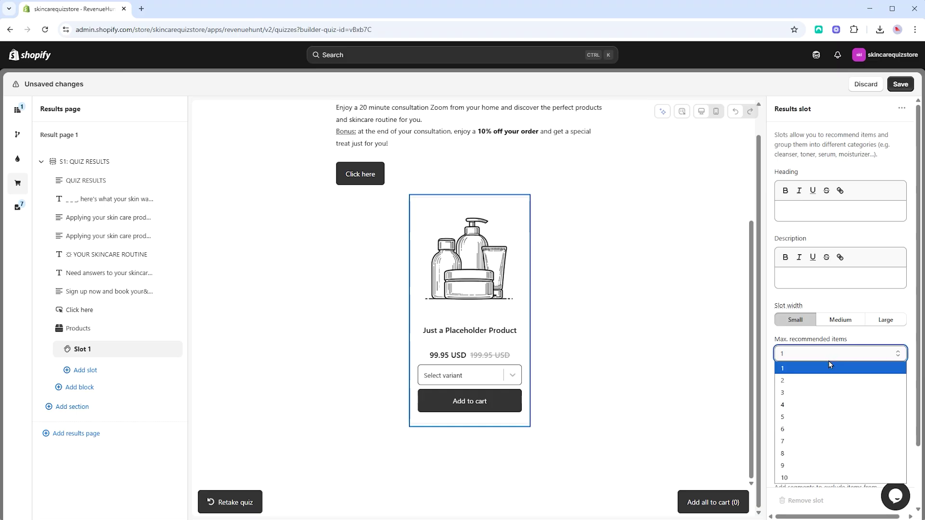
{"action": "left_click", "coordinate": [795, 390]}
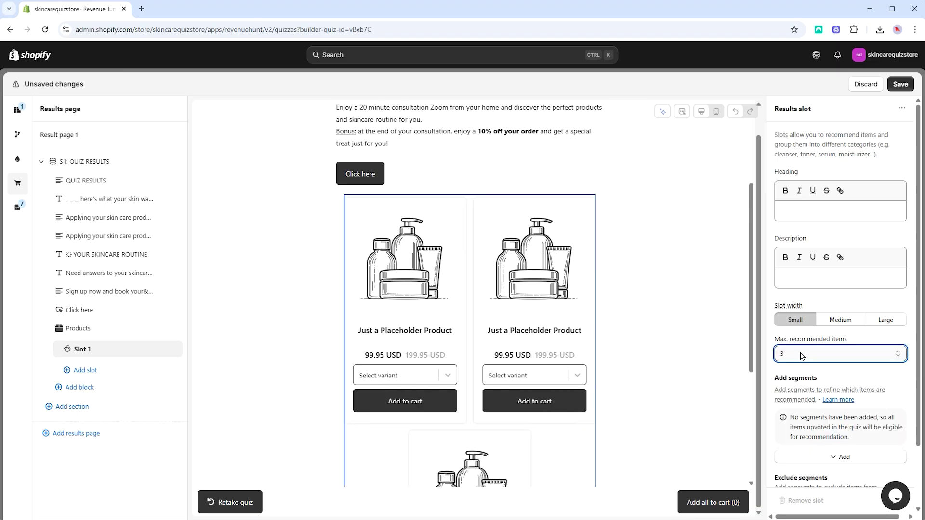
Keep the Products block's recommendations based on the customer's responses and set its minimum number of votes to 2
{"action": "left_click", "coordinate": [141, 329]}
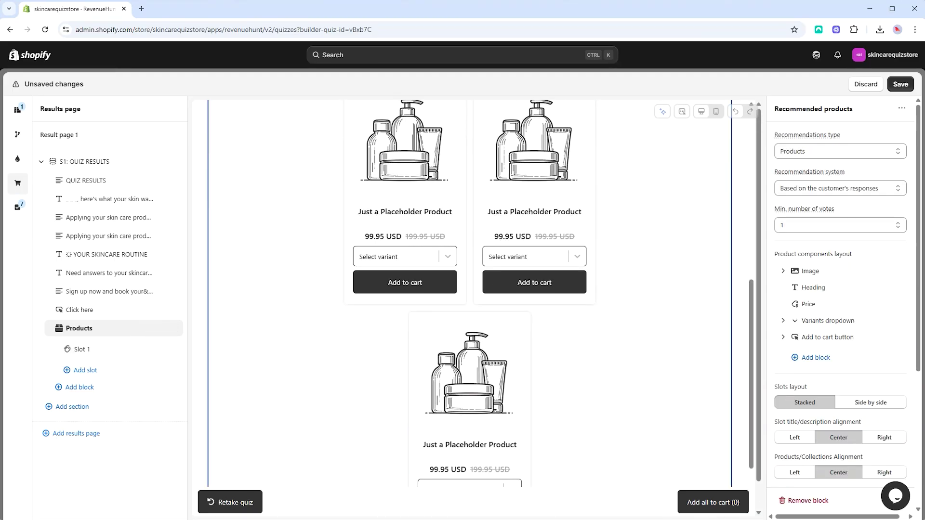
{"action": "left_click", "coordinate": [893, 193]}
{"action": "left_click", "coordinate": [859, 202]}
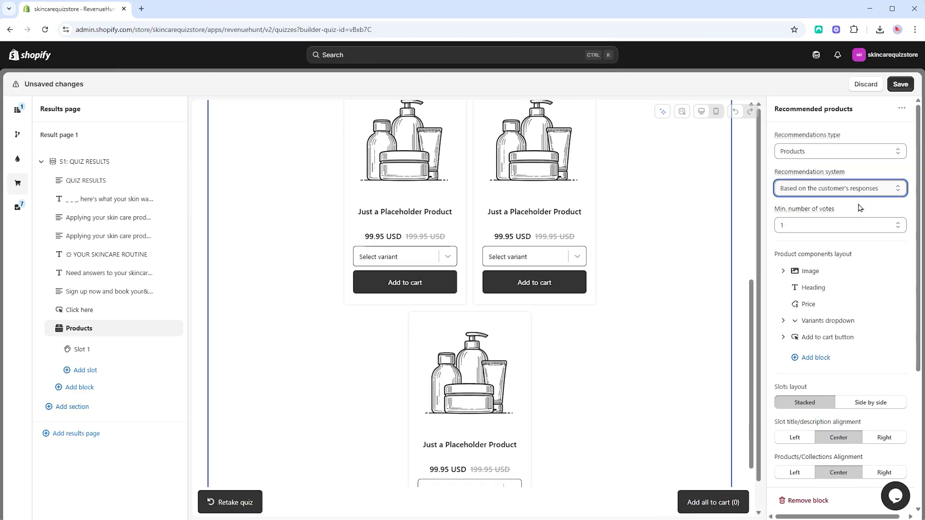
{"action": "mouse_move", "coordinate": [800, 211]}
{"action": "left_click", "coordinate": [809, 225]}
{"action": "left_click", "coordinate": [790, 250]}
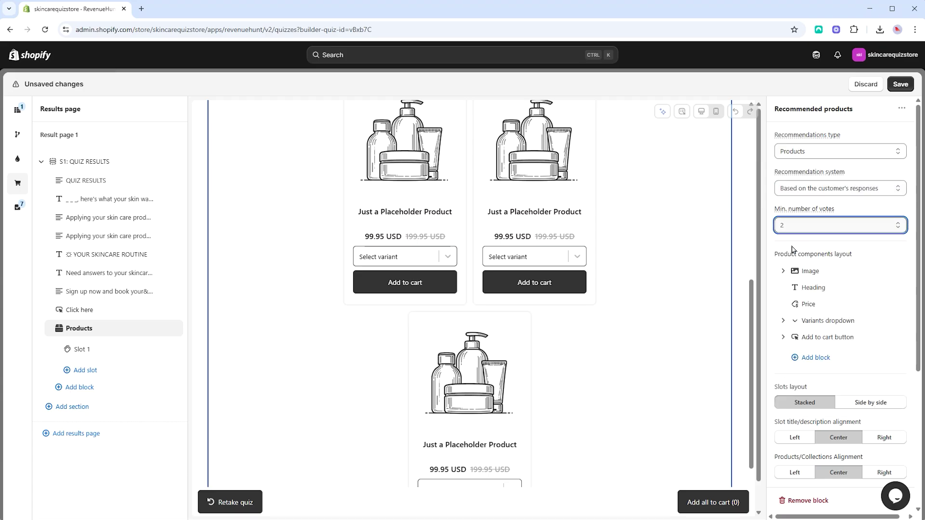
Review the age group and skin type questions, return to the results page and save the quiz
{"action": "scroll", "coordinate": [742, 256], "scroll_direction": "up", "scroll_amount": 2}
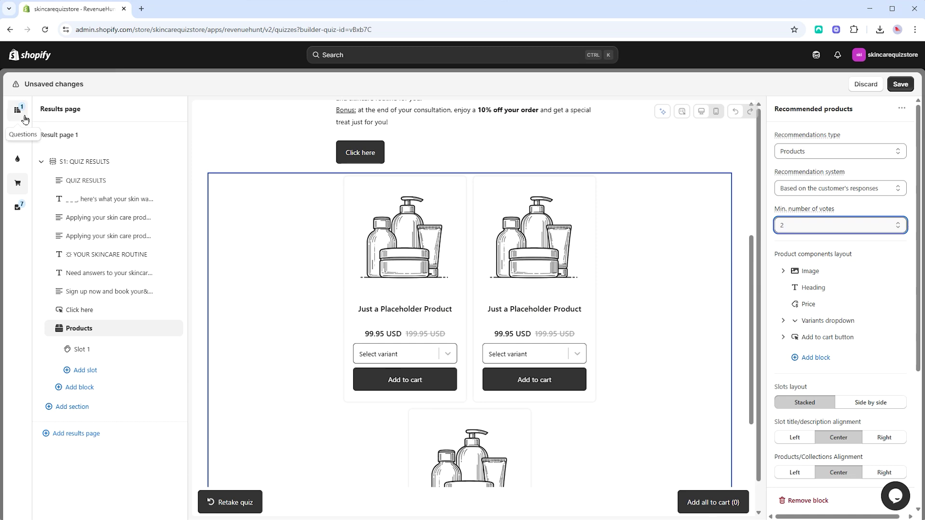
{"action": "left_click", "coordinate": [18, 111]}
{"action": "left_click", "coordinate": [114, 248]}
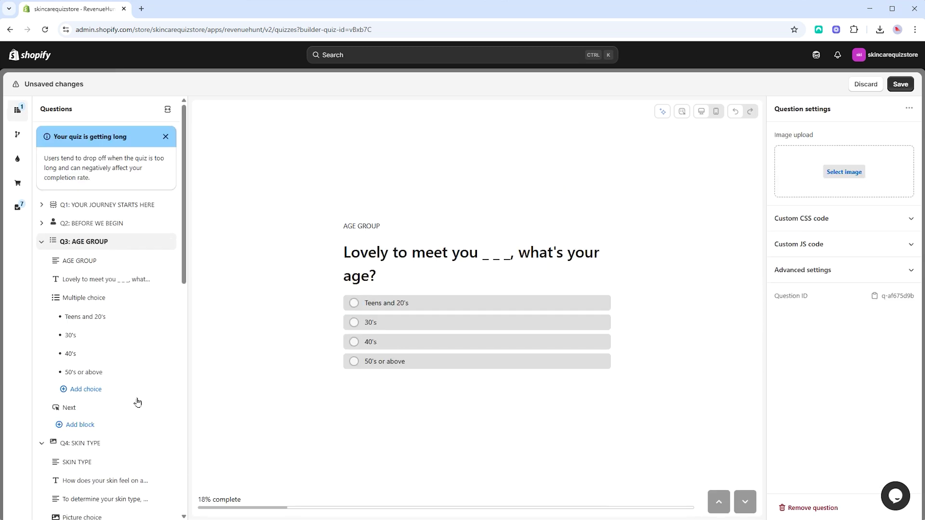
{"action": "left_click", "coordinate": [120, 442]}
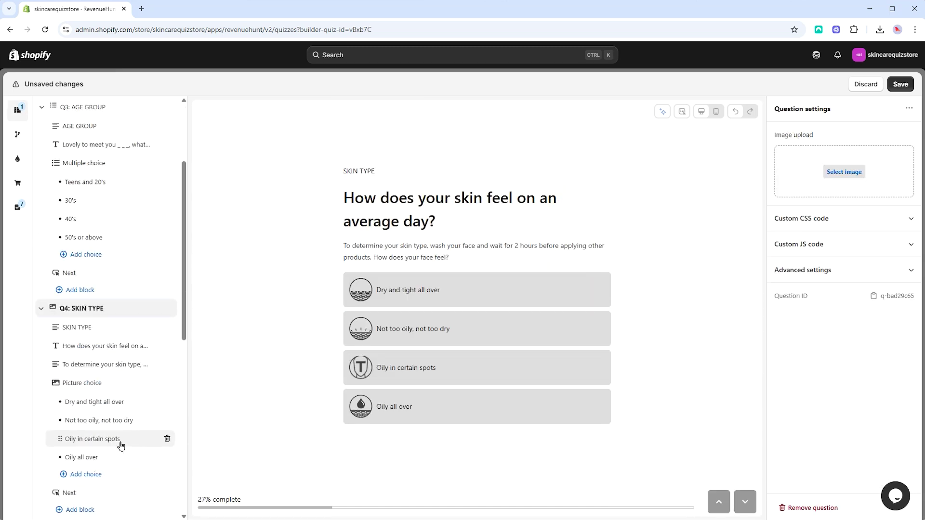
{"action": "left_click", "coordinate": [17, 184]}
{"action": "scroll", "coordinate": [713, 268], "scroll_direction": "down", "scroll_amount": 2}
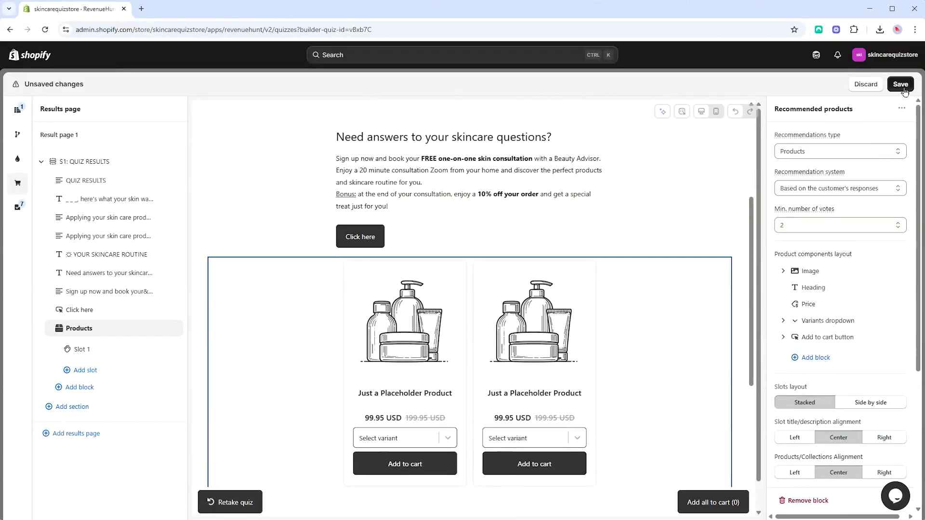
{"action": "left_click", "coordinate": [900, 85]}
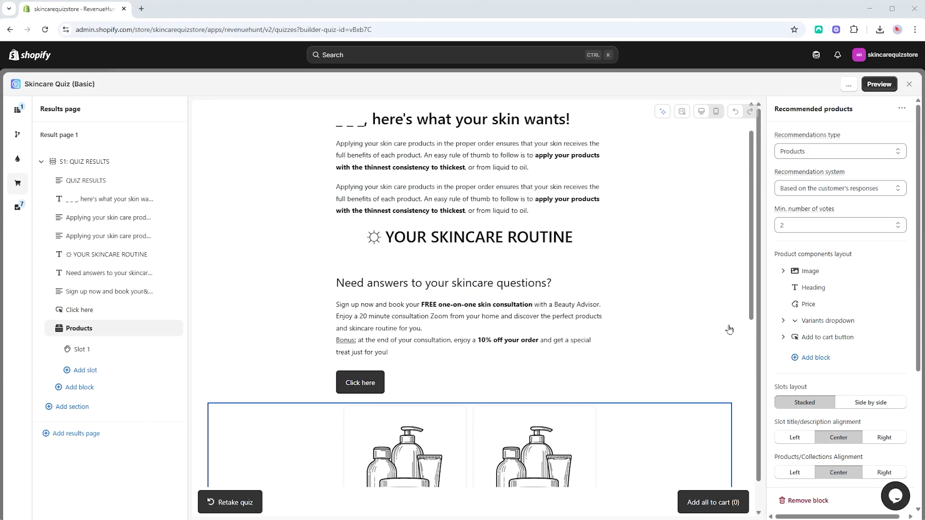
Start the quiz in preview, enter the respondent's name and answer the age group question
{"action": "left_click", "coordinate": [873, 87]}
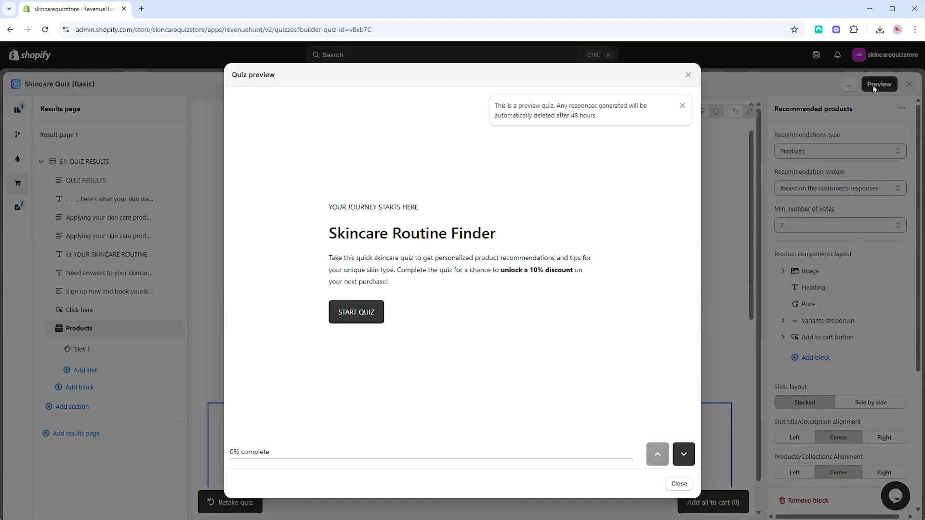
{"action": "left_click", "coordinate": [355, 312]}
{"action": "left_click", "coordinate": [366, 266]}
{"action": "left_click", "coordinate": [400, 285]}
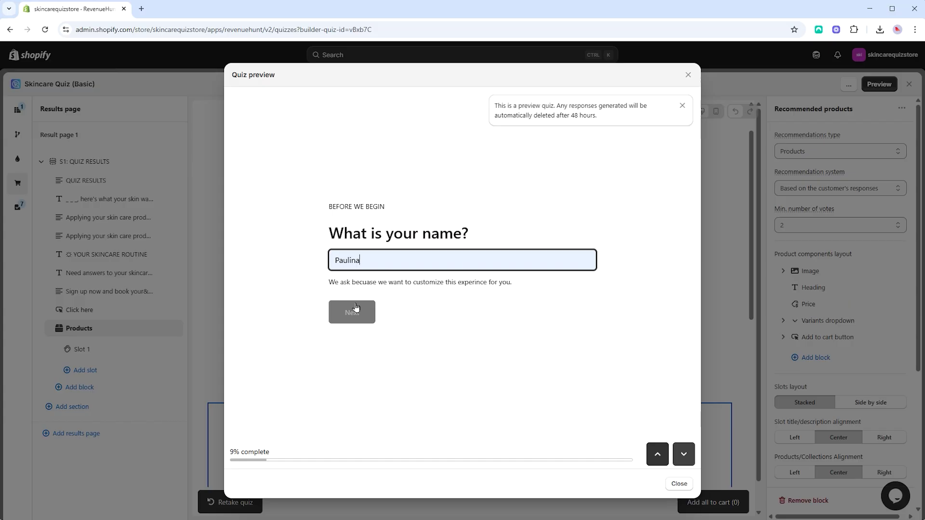
{"action": "left_click", "coordinate": [354, 311]}
{"action": "left_click", "coordinate": [365, 297]}
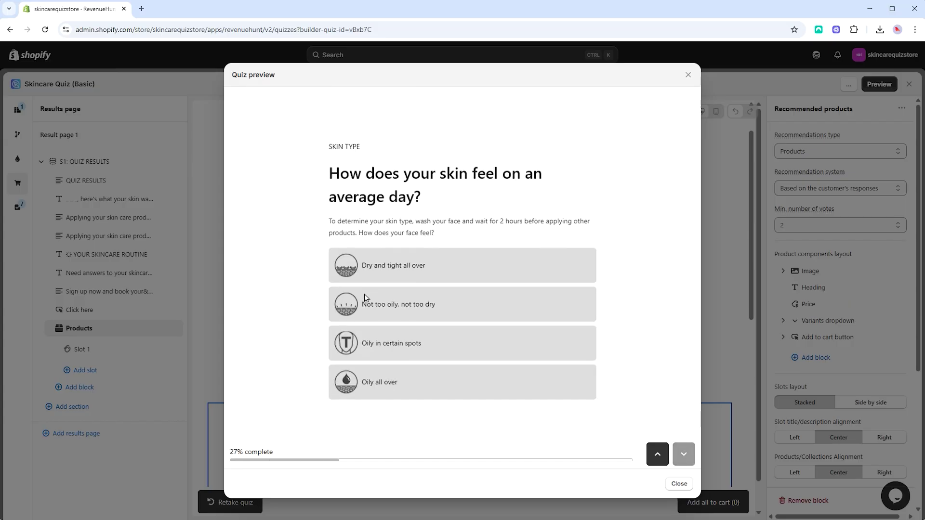
Answer the preview with "Oily in certain spots" and the concerns "Too shiny", "Enlarged pores" and "Hyperpigmentation and discoloration"
{"action": "left_click", "coordinate": [366, 340]}
{"action": "left_click", "coordinate": [361, 323]}
{"action": "left_click", "coordinate": [366, 332]}
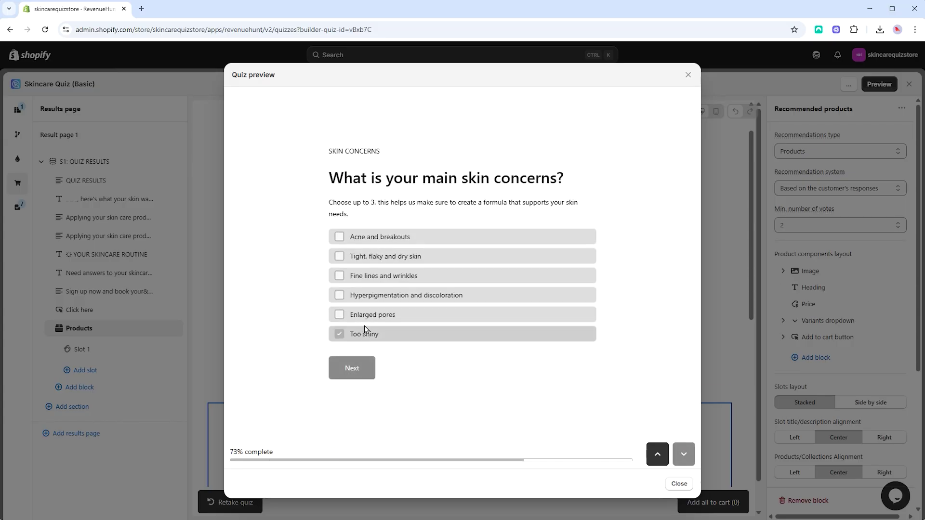
{"action": "left_click", "coordinate": [367, 315]}
{"action": "left_click", "coordinate": [367, 298]}
{"action": "left_click", "coordinate": [359, 365]}
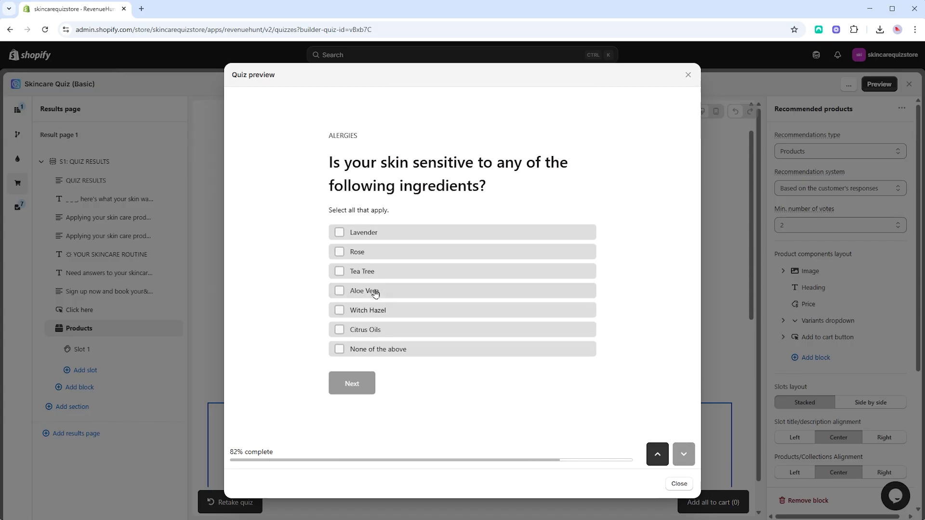
Choose Aloe Vera as the sensitive ingredient and continue past the email question to the quiz results
{"action": "left_click", "coordinate": [376, 293]}
{"action": "left_click", "coordinate": [352, 383]}
{"action": "left_click", "coordinate": [364, 348]}
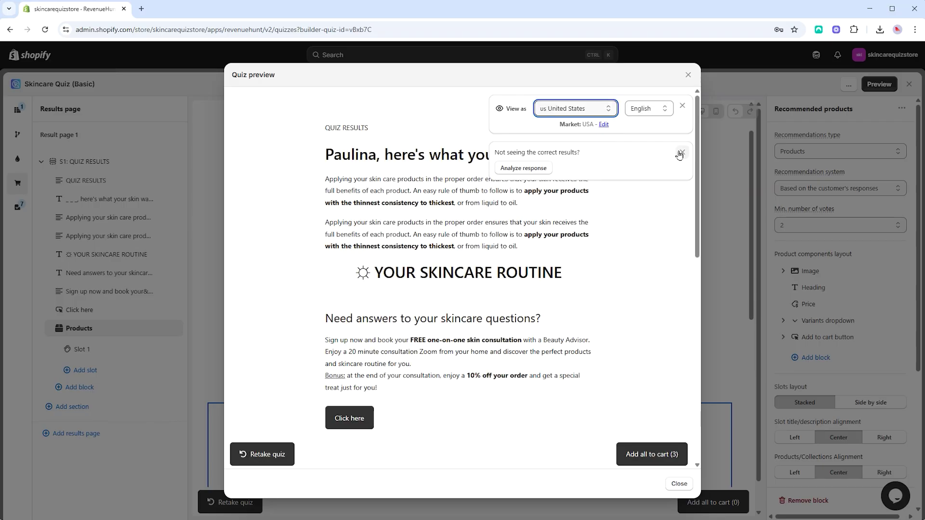
Examine the products recommended on the preview's results page
{"action": "scroll", "coordinate": [634, 222], "scroll_direction": "down", "scroll_amount": 5}
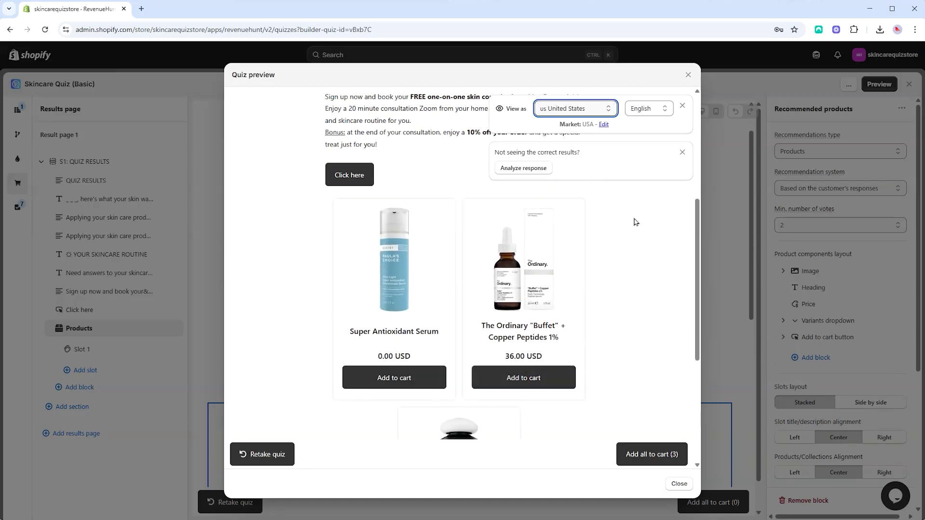
{"action": "scroll", "coordinate": [634, 222], "scroll_direction": "down", "scroll_amount": 5}
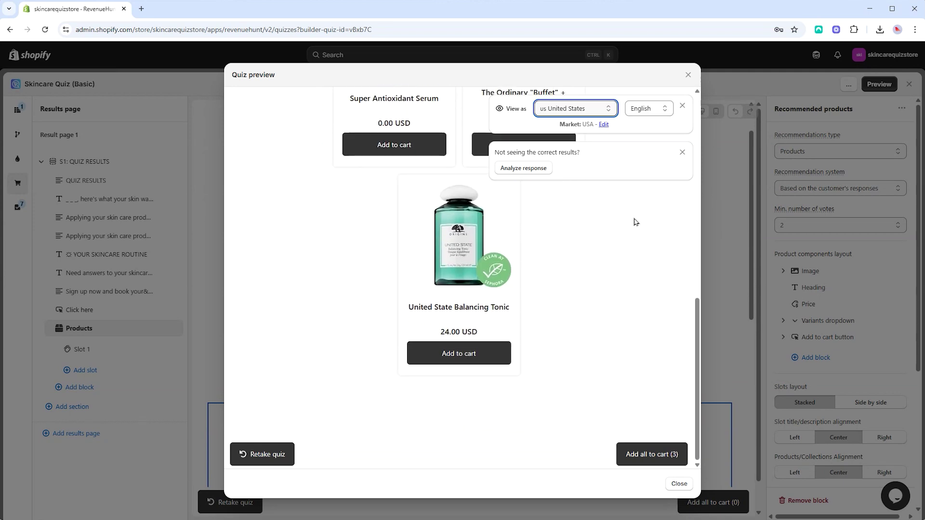
{"action": "scroll", "coordinate": [633, 228], "scroll_direction": "up", "scroll_amount": 2}
{"action": "scroll", "coordinate": [631, 236], "scroll_direction": "up", "scroll_amount": 4}
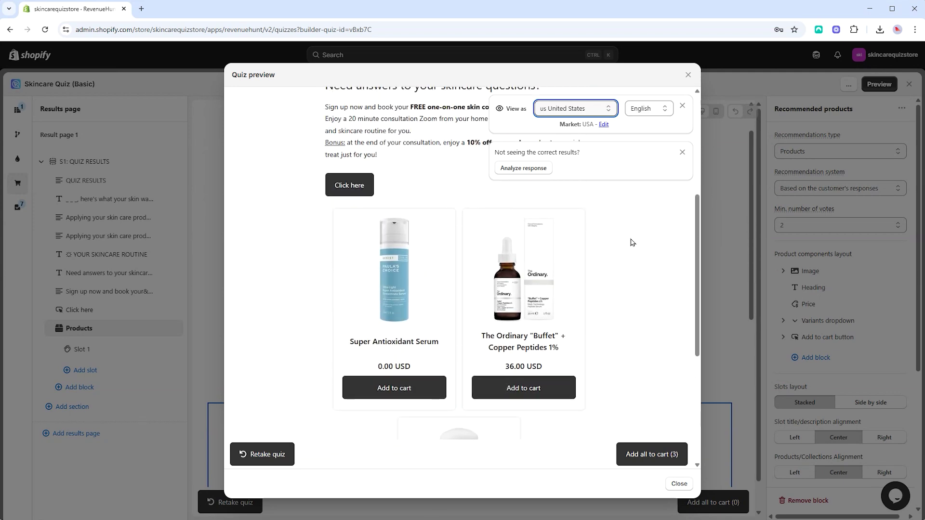
Look over the full results page in the preview and open the analysis of this quiz response
{"action": "scroll", "coordinate": [632, 243], "scroll_direction": "up", "scroll_amount": 3}
{"action": "scroll", "coordinate": [633, 242], "scroll_direction": "down", "scroll_amount": 8}
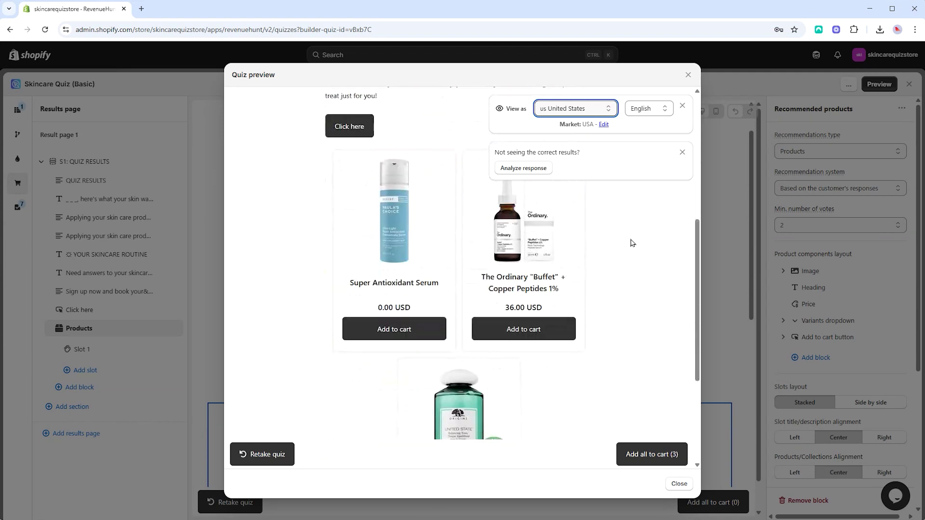
{"action": "scroll", "coordinate": [632, 243], "scroll_direction": "down", "scroll_amount": 1}
{"action": "scroll", "coordinate": [633, 243], "scroll_direction": "up", "scroll_amount": 6}
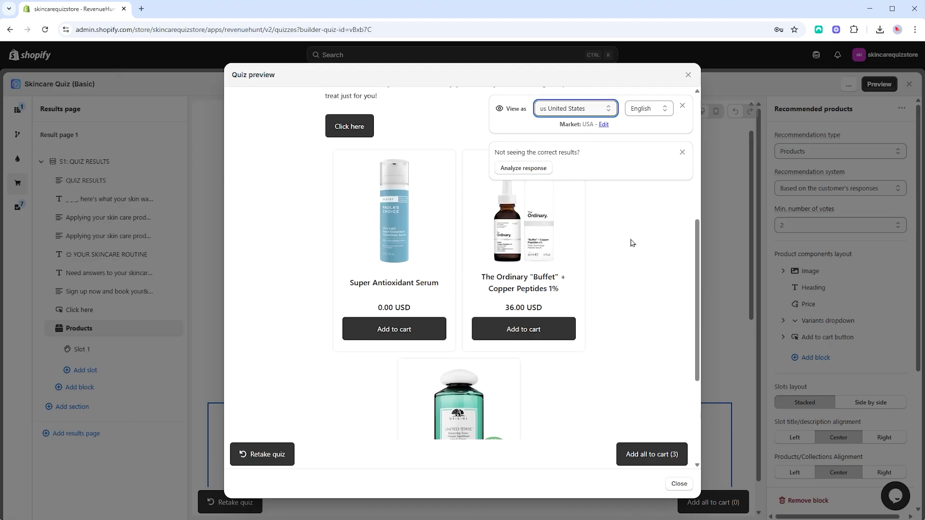
{"action": "scroll", "coordinate": [632, 243], "scroll_direction": "up", "scroll_amount": 3}
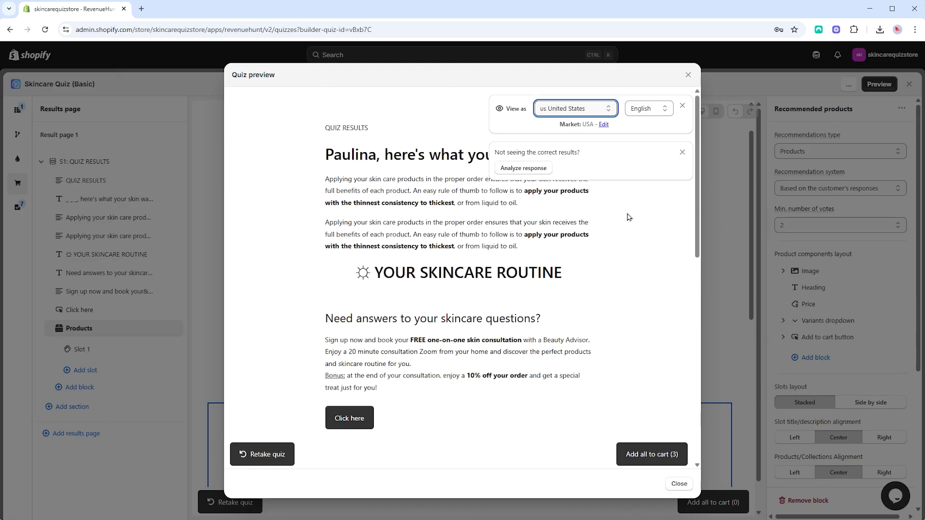
{"action": "left_click", "coordinate": [529, 170]}
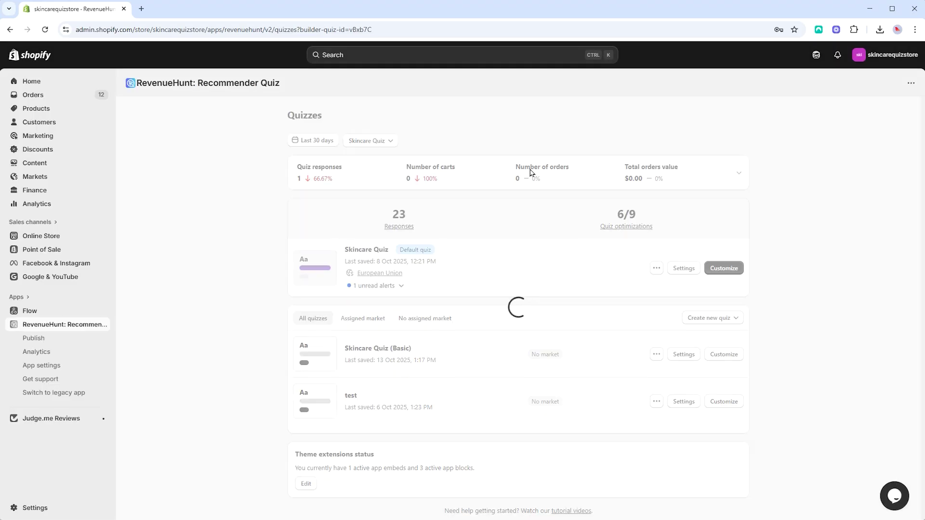
Inspect the recorded answer and upvoted items for the age group question, and collapse the question details
{"action": "left_click", "coordinate": [538, 190]}
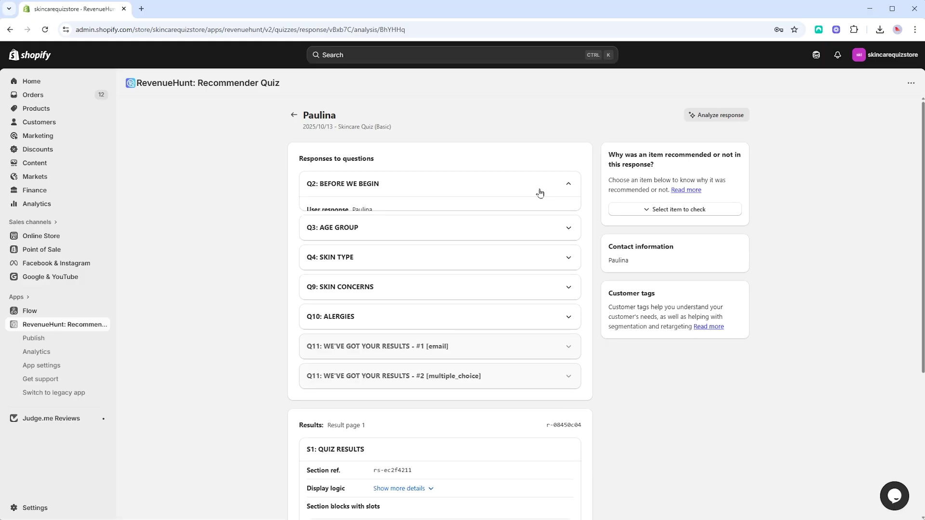
{"action": "left_click", "coordinate": [550, 265]}
{"action": "left_click", "coordinate": [569, 181]}
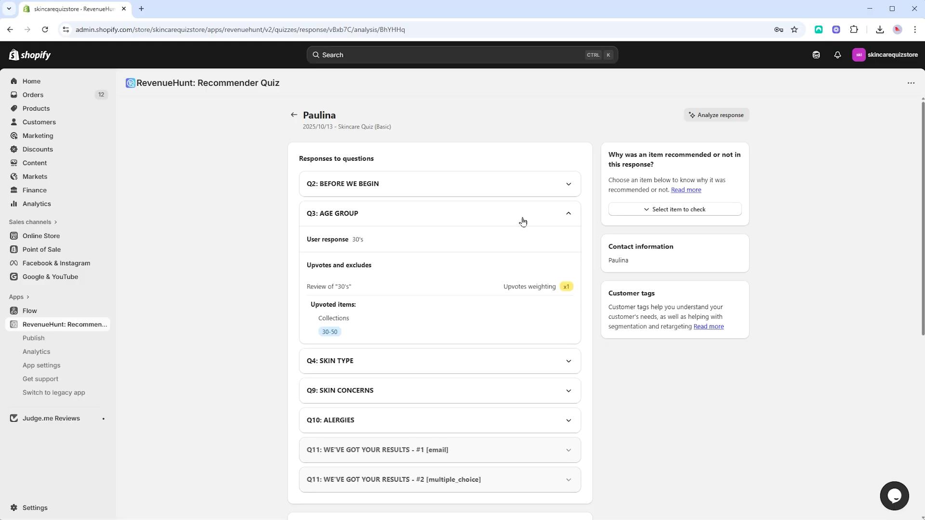
{"action": "left_click", "coordinate": [523, 221]}
{"action": "left_click", "coordinate": [526, 247]}
{"action": "left_click", "coordinate": [526, 246]}
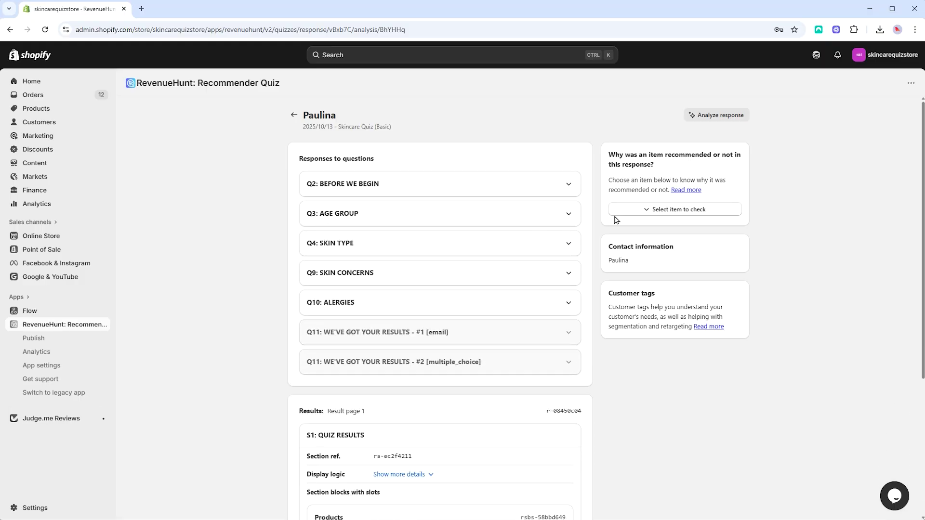
Check why the Super Antioxidant Serum was recommended in this response and read through its feedback
{"action": "left_click", "coordinate": [644, 209]}
{"action": "scroll", "coordinate": [569, 249], "scroll_direction": "down", "scroll_amount": 4}
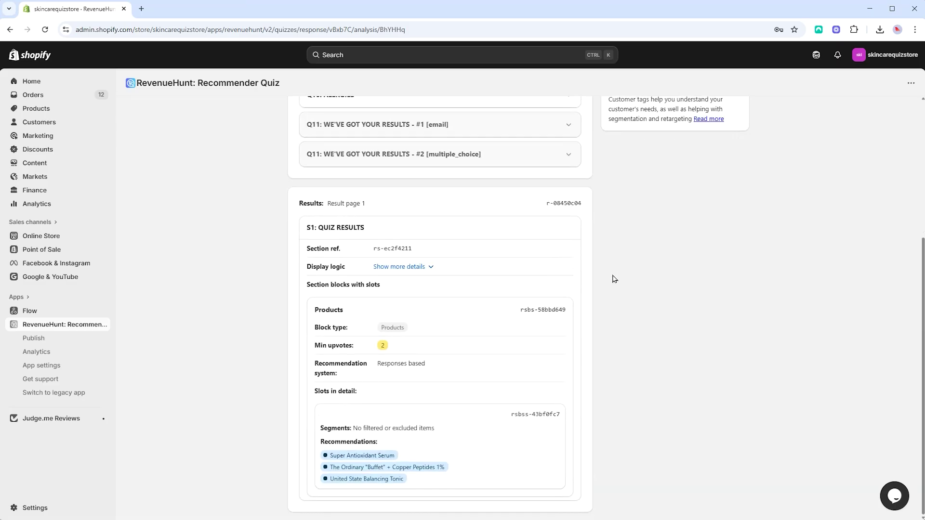
{"action": "left_click", "coordinate": [377, 457]}
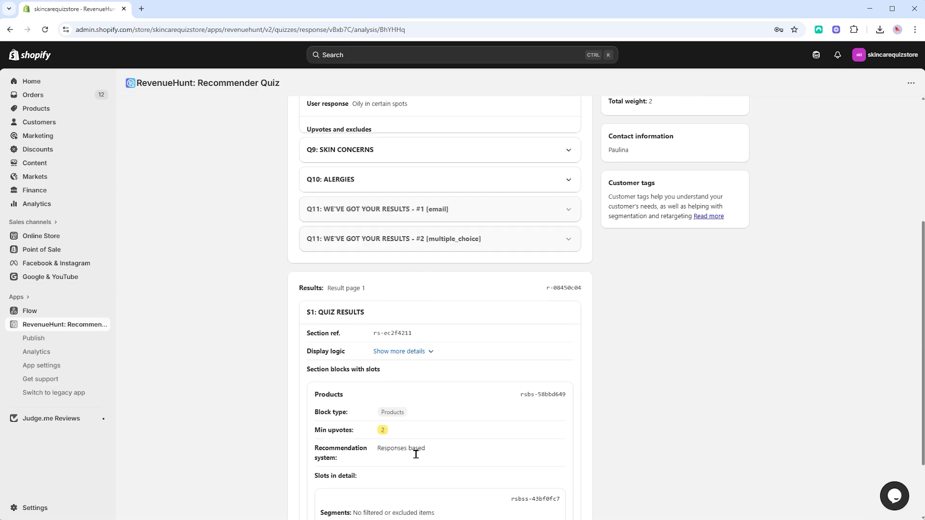
{"action": "left_click_drag", "start_coordinate": [608, 217], "coordinate": [697, 262]}
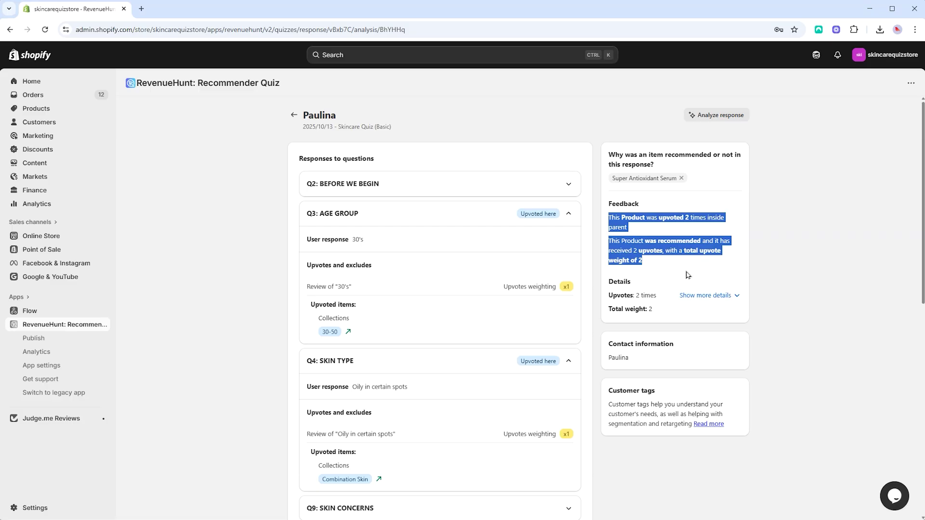
{"action": "left_click", "coordinate": [688, 275]}
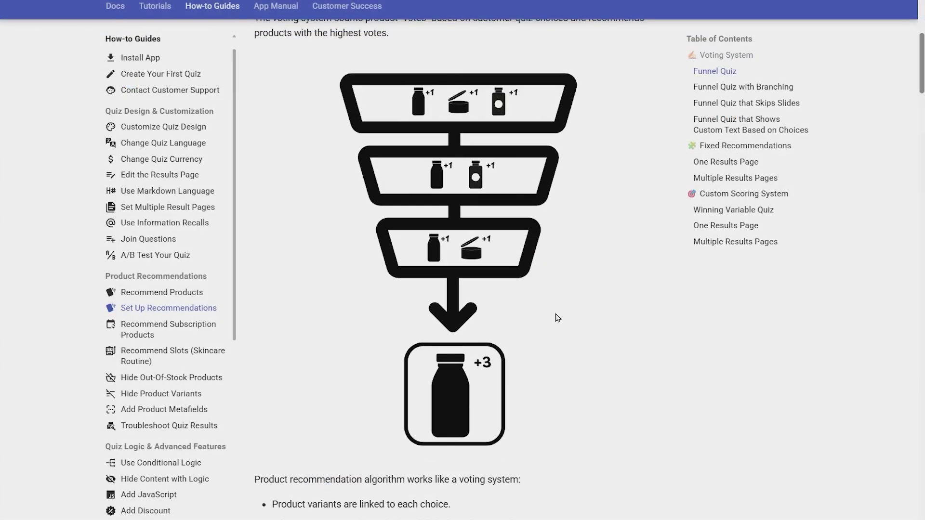